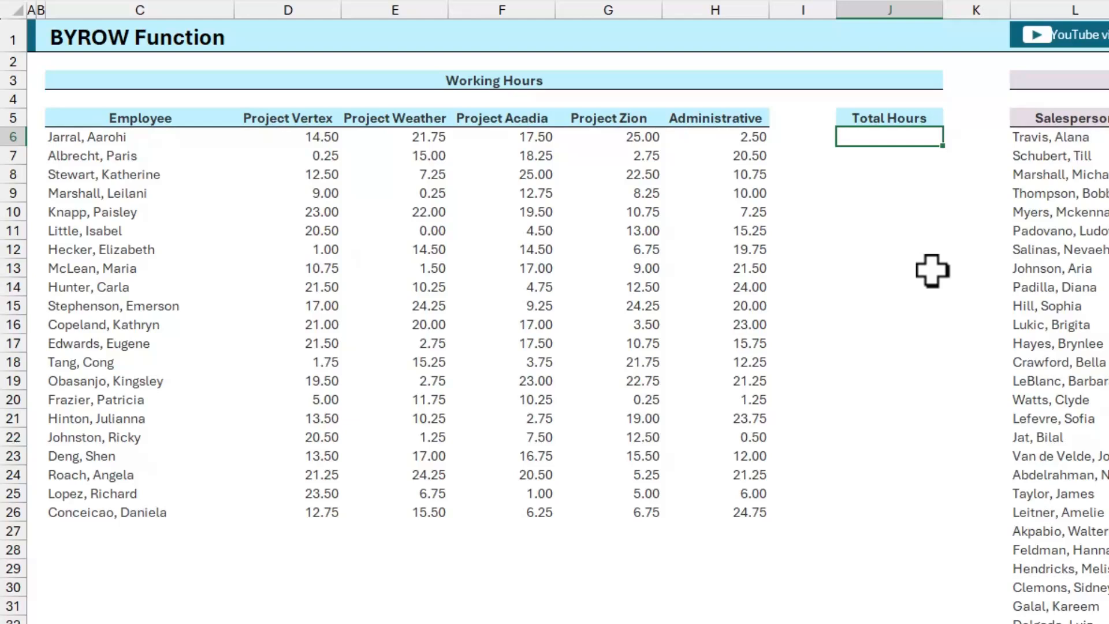
# Total each employee's hours from cell J6 with the formula =BYROW(D6:H26,SUM).
pyautogui.write('=byr')
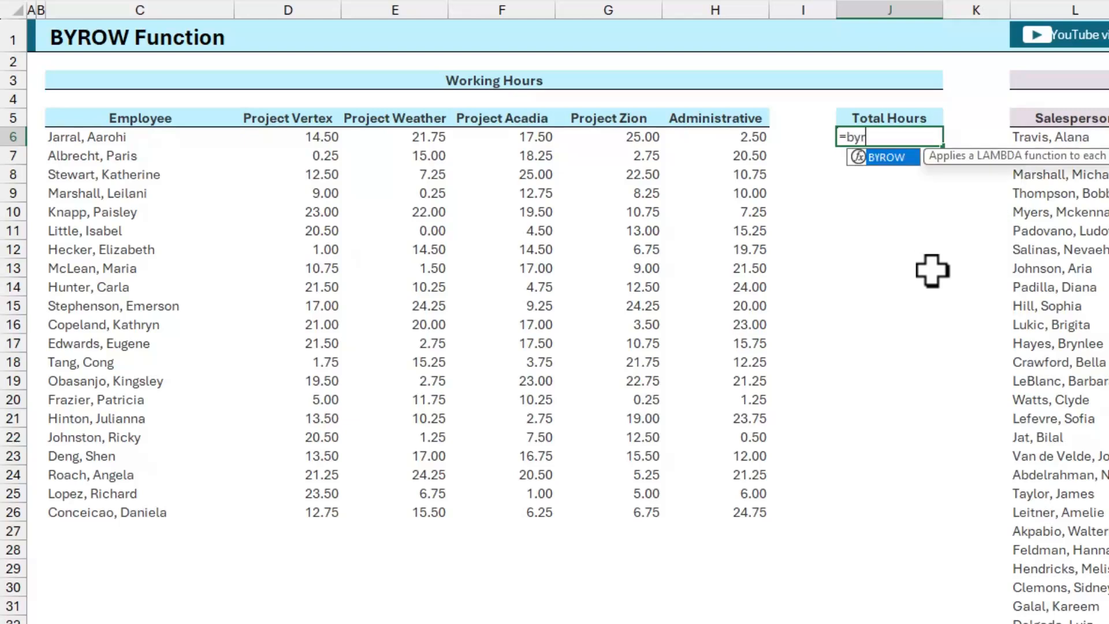
pyautogui.press('Tab')
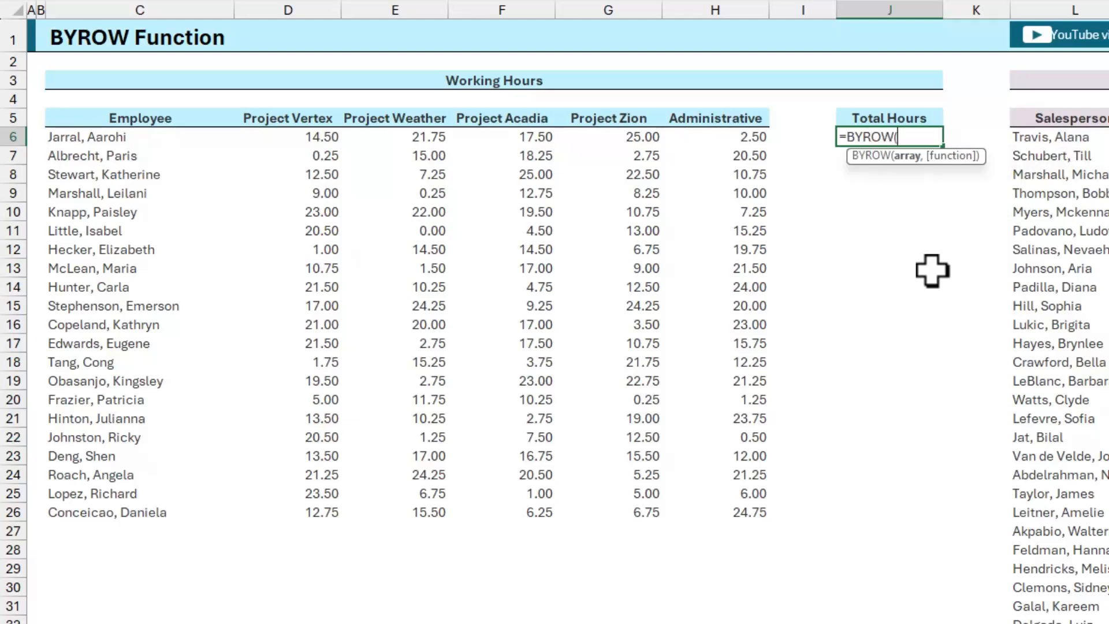
pyautogui.click(317, 139)
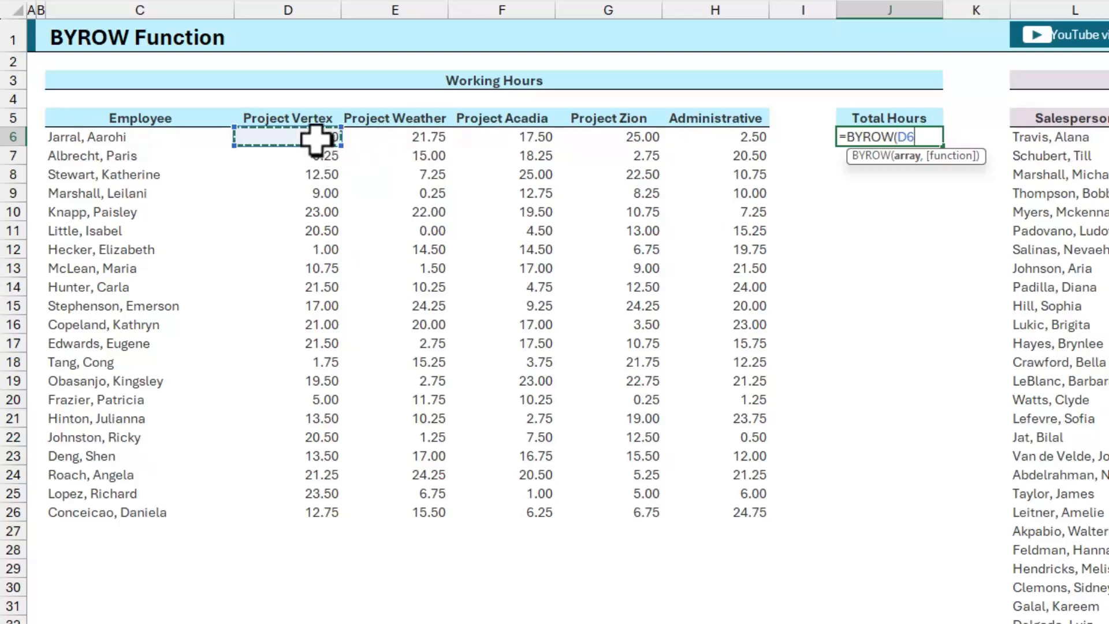
pyautogui.hotkey('ctrl', 'shift', 'Right')
pyautogui.hotkey('ctrl', 'shift', 'Down')
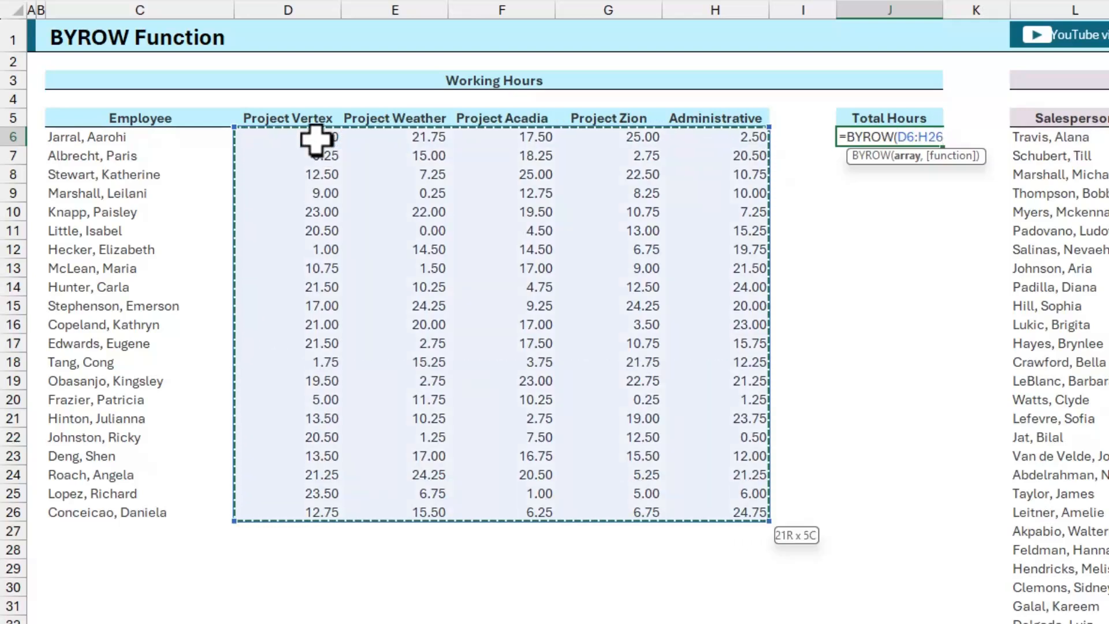
pyautogui.write(',')
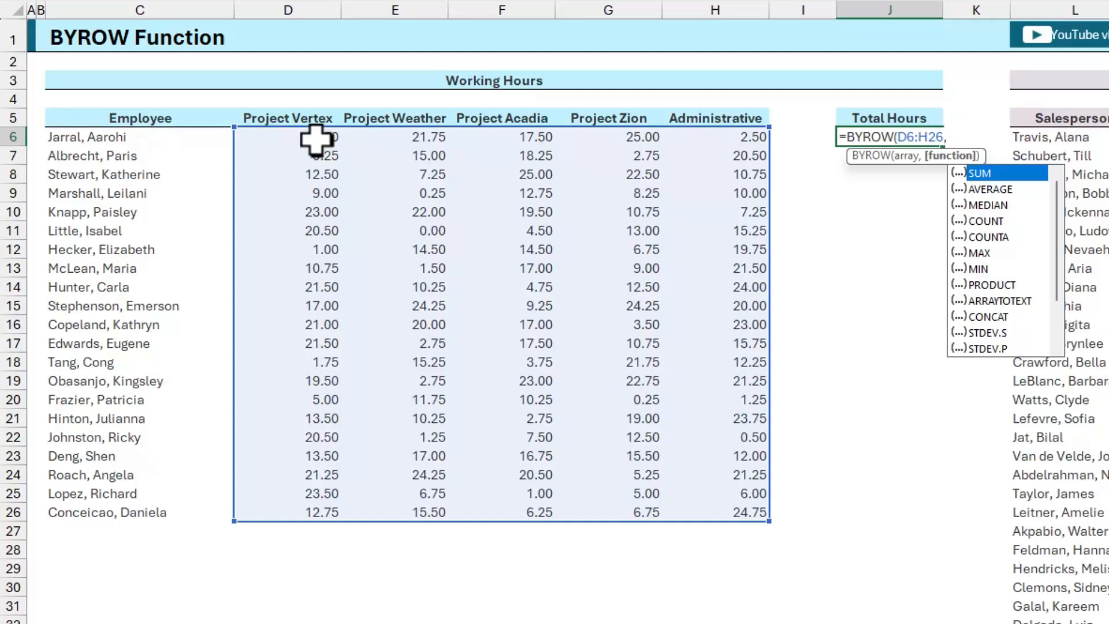
pyautogui.press('Tab')
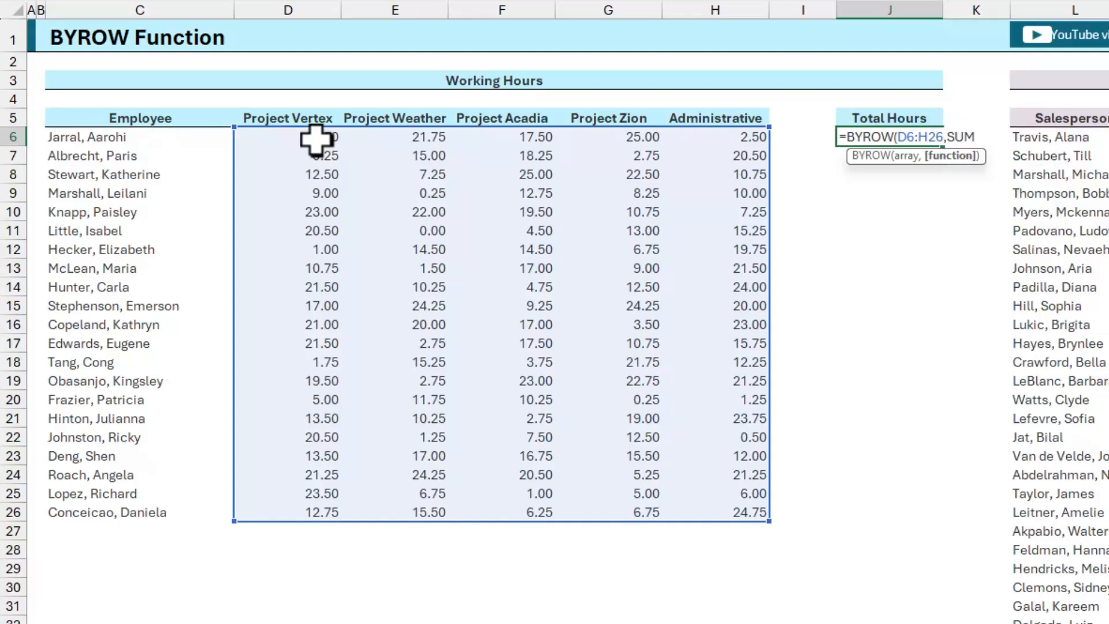
pyautogui.write(')')
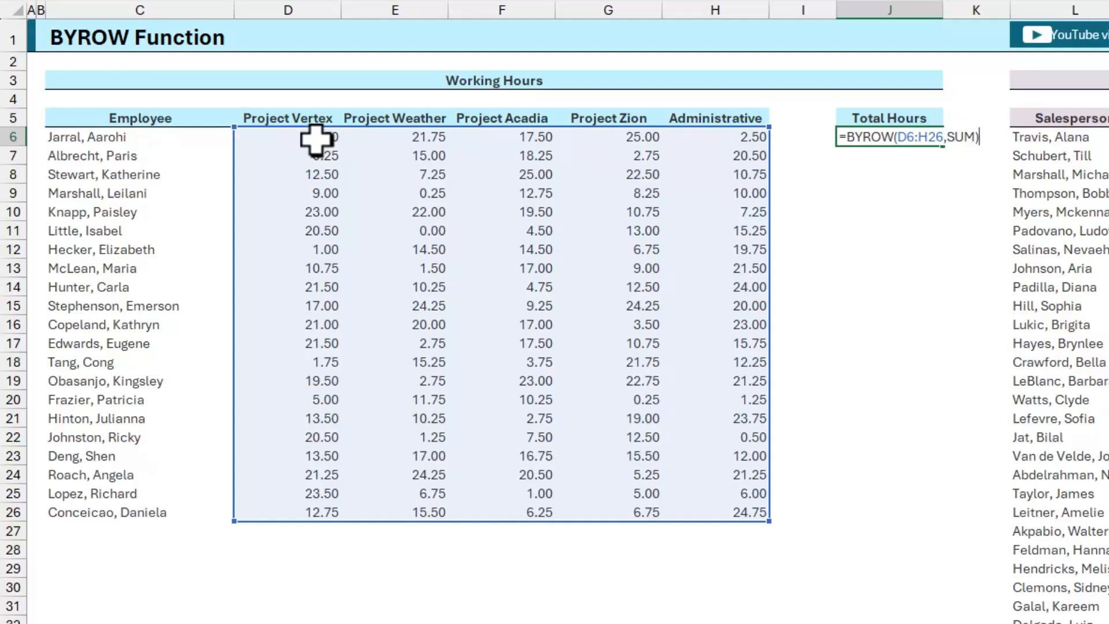
pyautogui.press('Return')
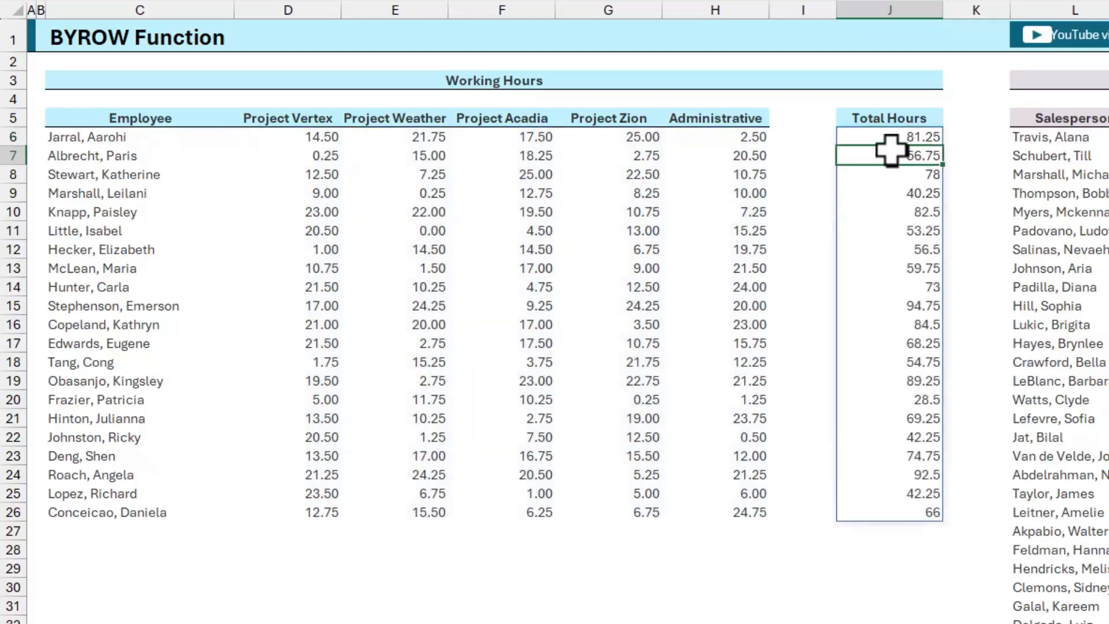
pyautogui.moveTo(303, 133); pyautogui.dragTo(745, 136)
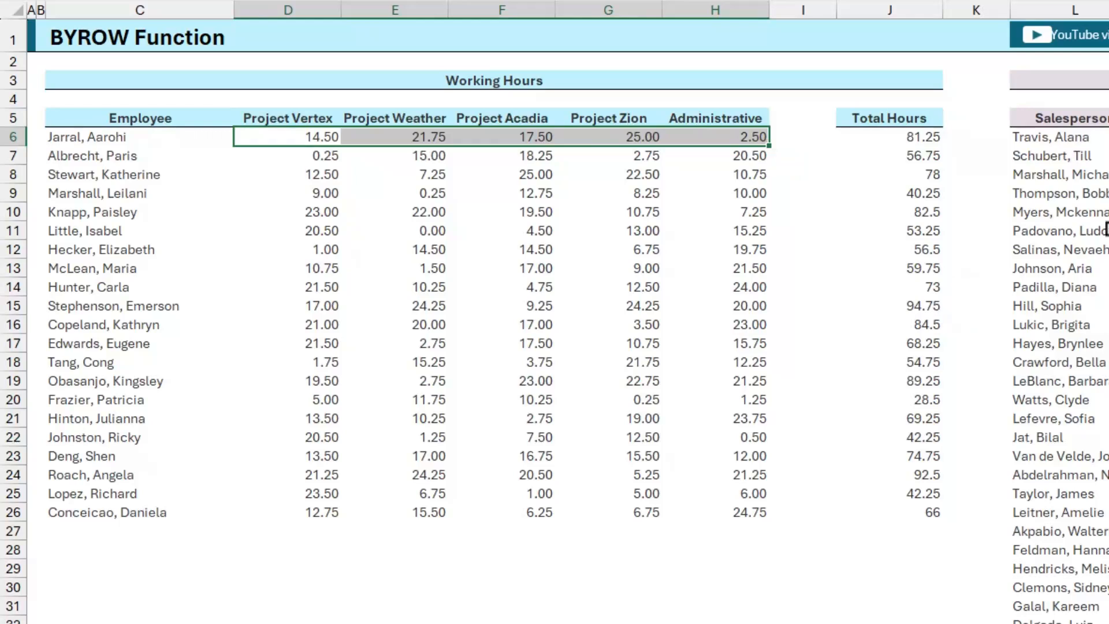
pyautogui.click(932, 135)
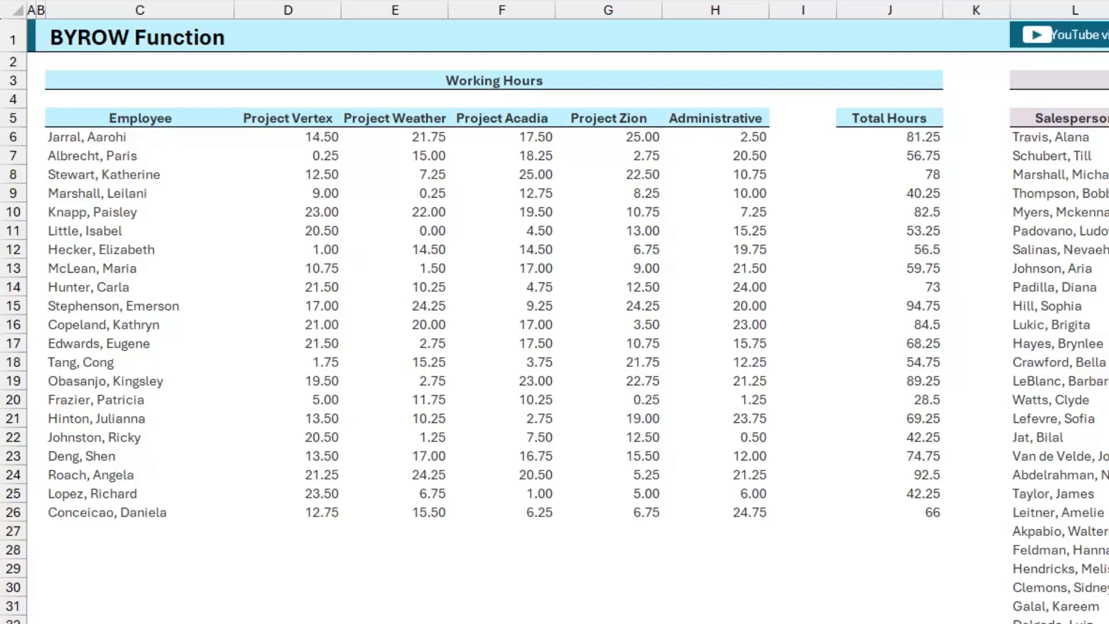
# Insert the HSTACK function in cell R8 of the Q1 Filtered Summary and move its arguments dialog near that cell.
pyautogui.click(1108, 175)
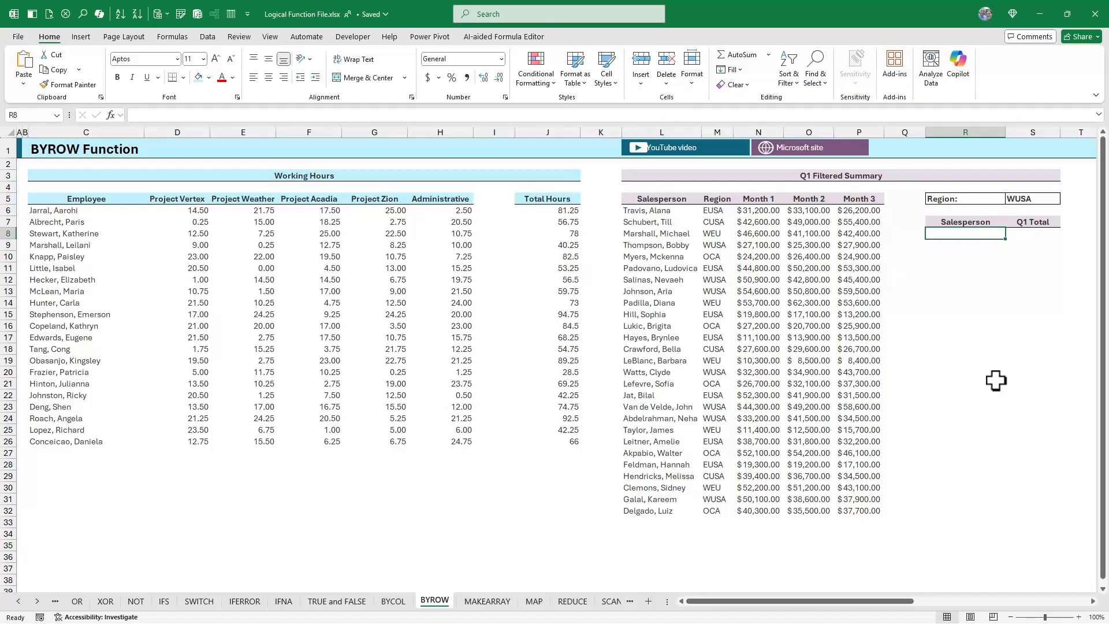
pyautogui.hscroll(3, 832, 258)
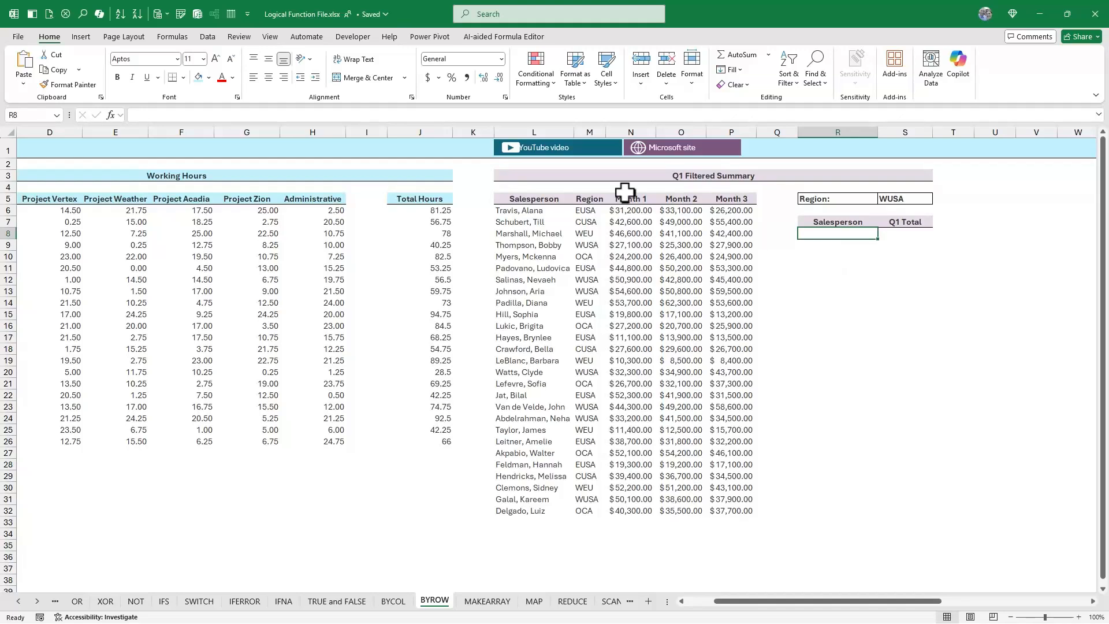
pyautogui.click(164, 32)
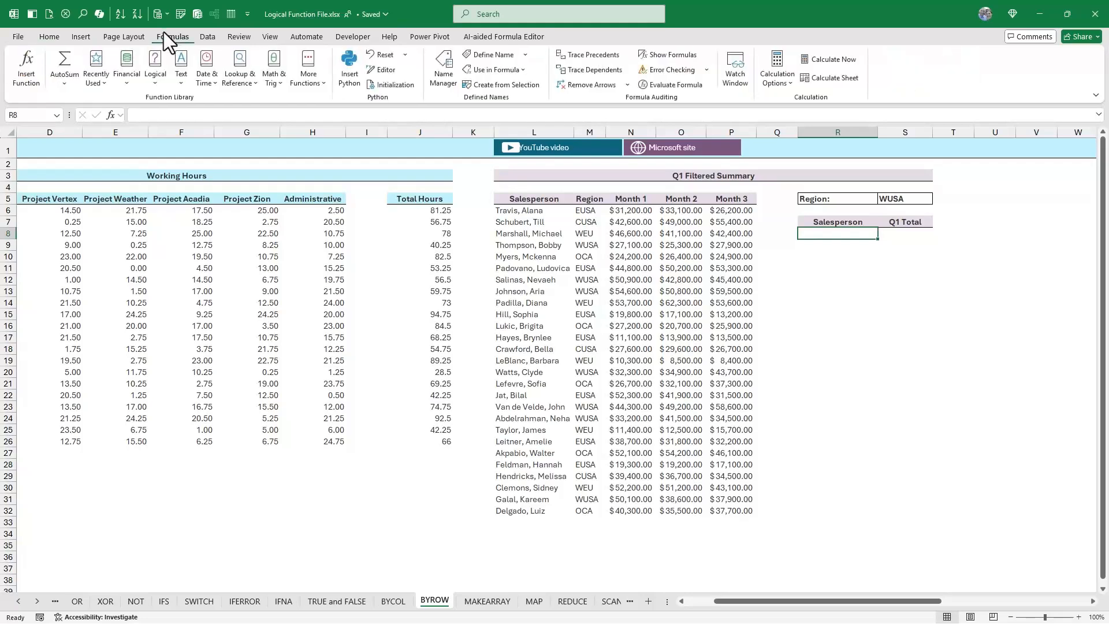
pyautogui.click(237, 72)
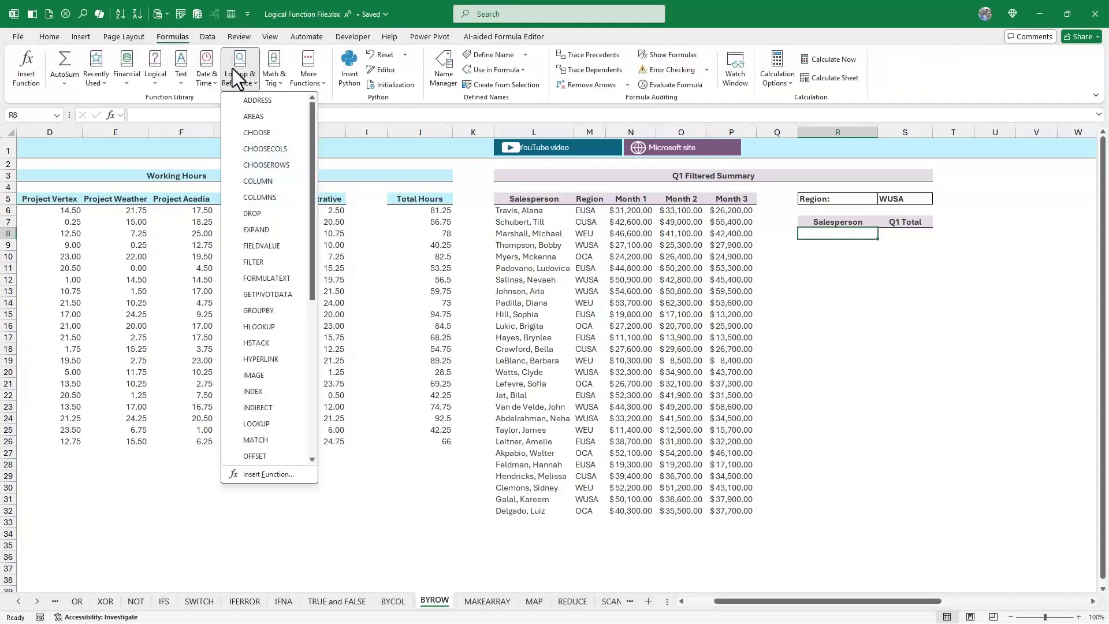
pyautogui.click(279, 338)
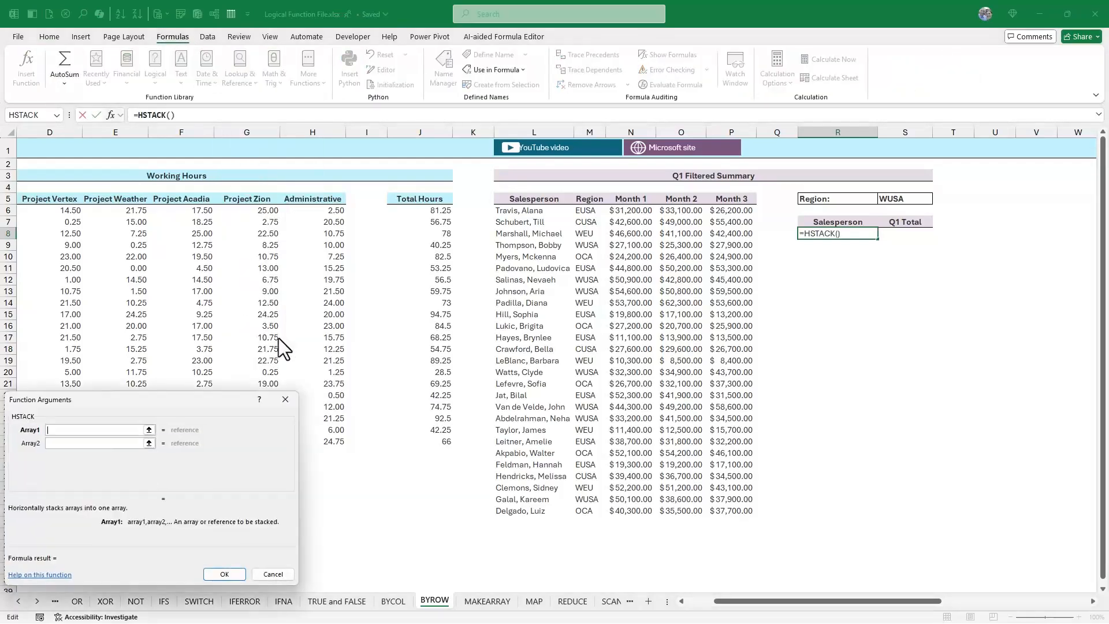
pyautogui.moveTo(149, 400); pyautogui.dragTo(811, 268)
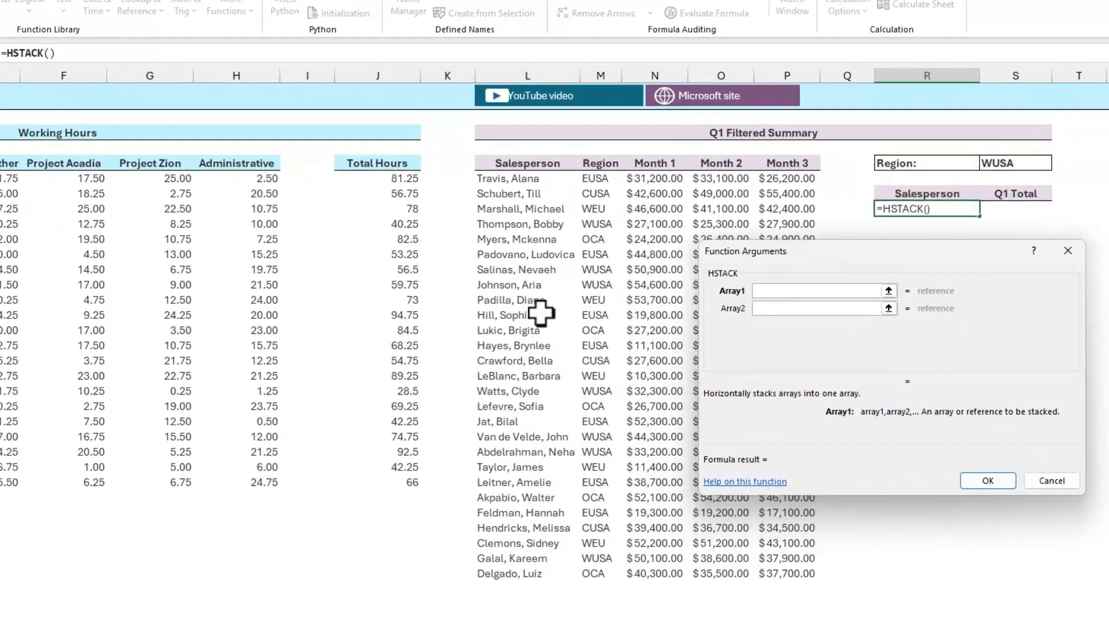
# Set HSTACK's Array1 to FILTER(L6:L32,M6:M32=S5) to return the salespeople of the chosen region.
pyautogui.write('FI')
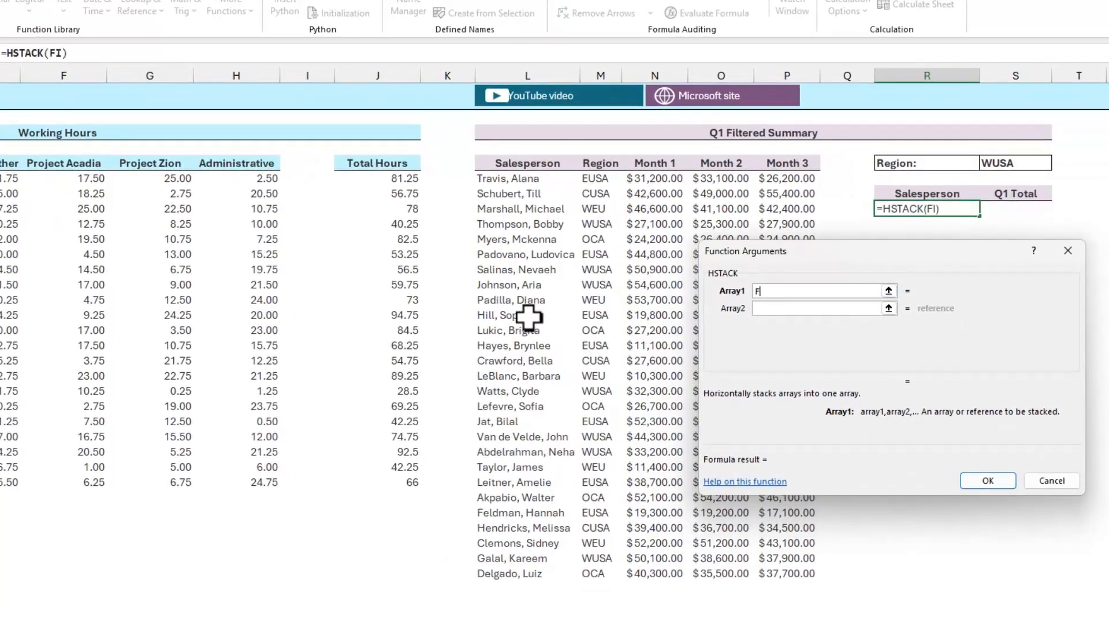
pyautogui.write('LTER(')
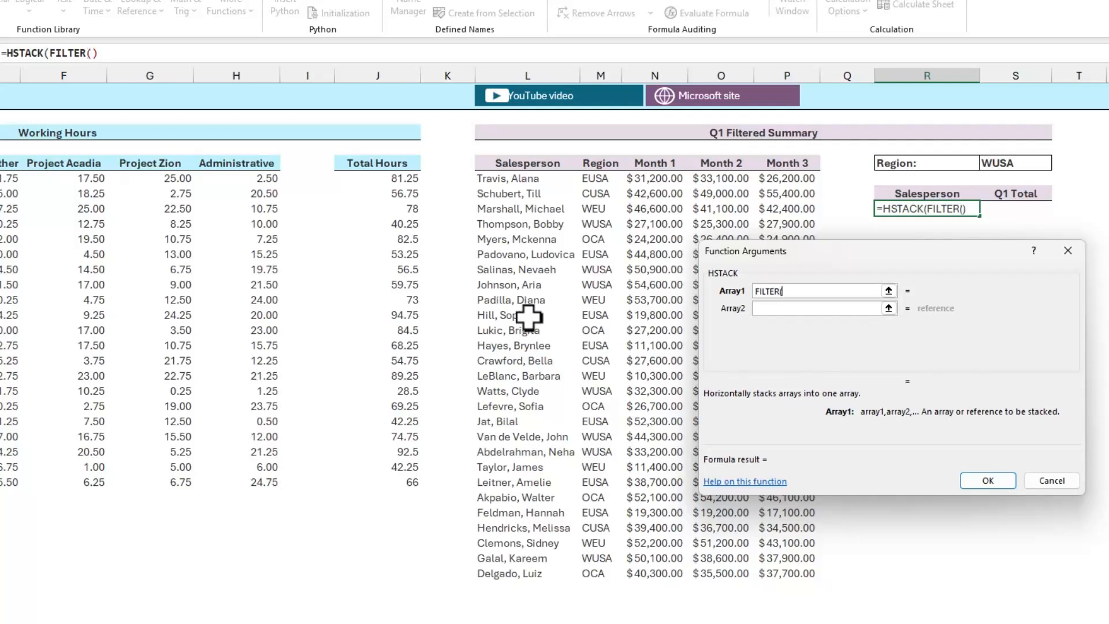
pyautogui.write('0')
pyautogui.press('BackSpace')
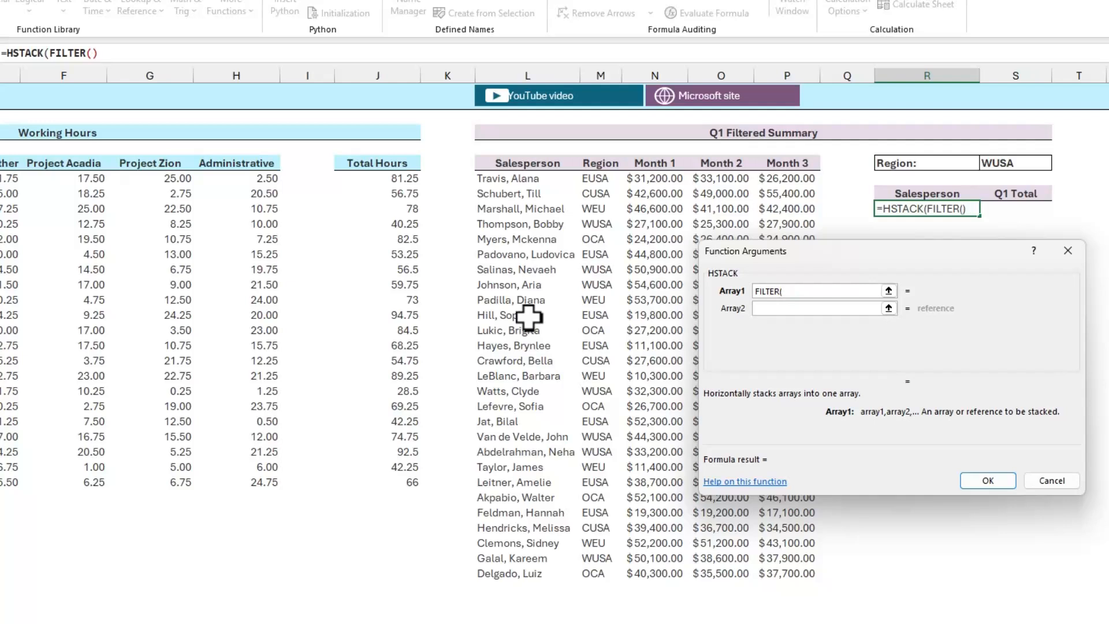
pyautogui.click(532, 177)
pyautogui.hotkey('ctrl', 'shift', 'Down')
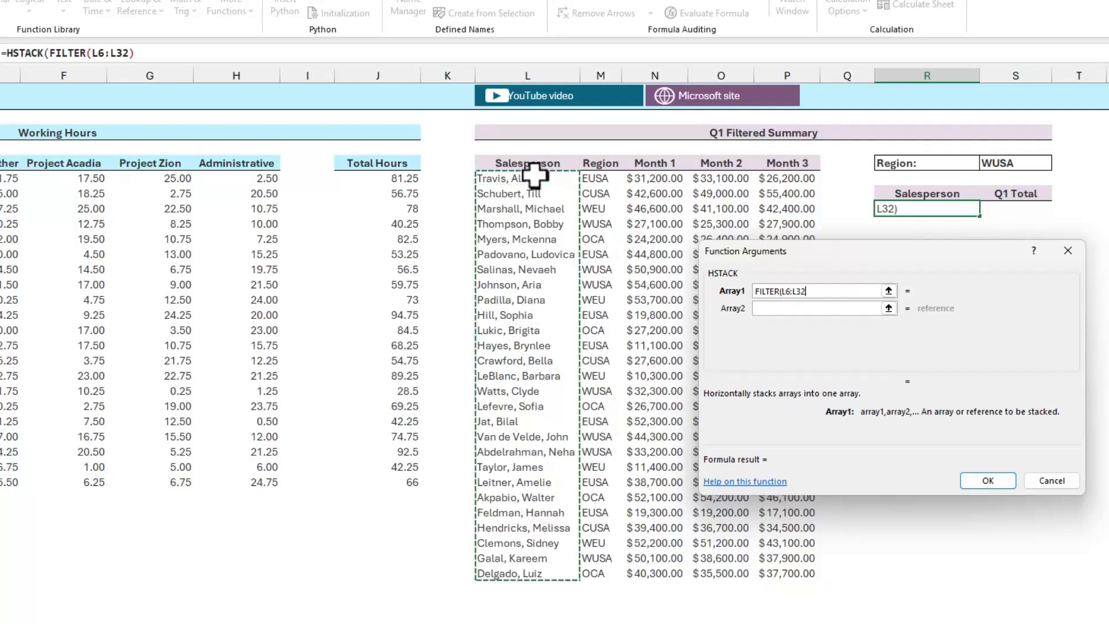
pyautogui.write(',')
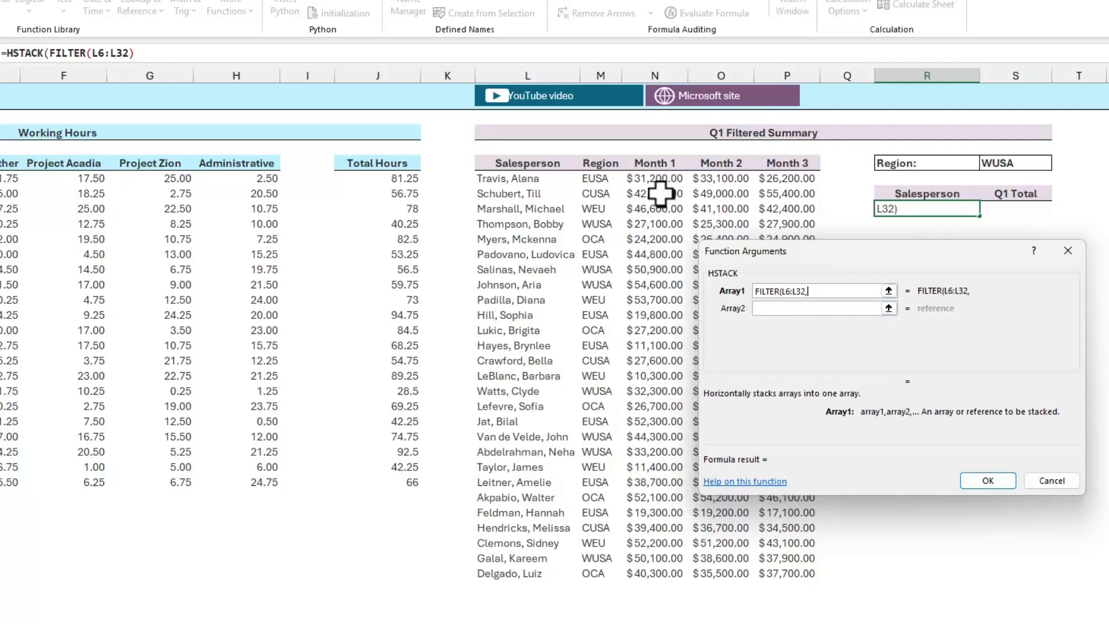
pyautogui.click(606, 179)
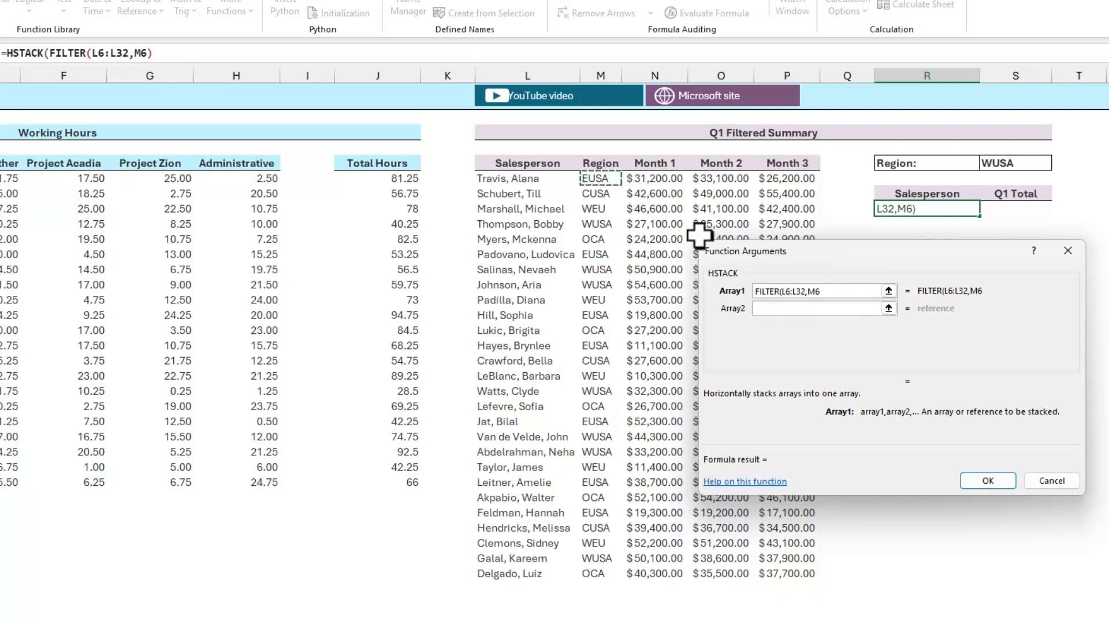
pyautogui.hotkey('ctrl', 'shift', 'Down')
pyautogui.write('=')
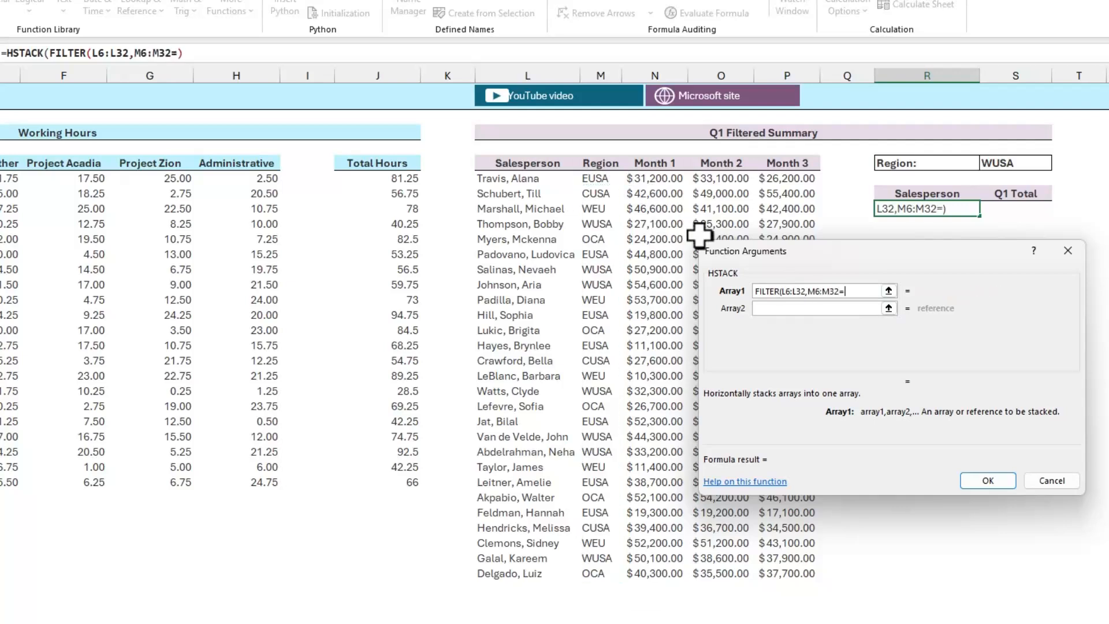
pyautogui.click(1026, 164)
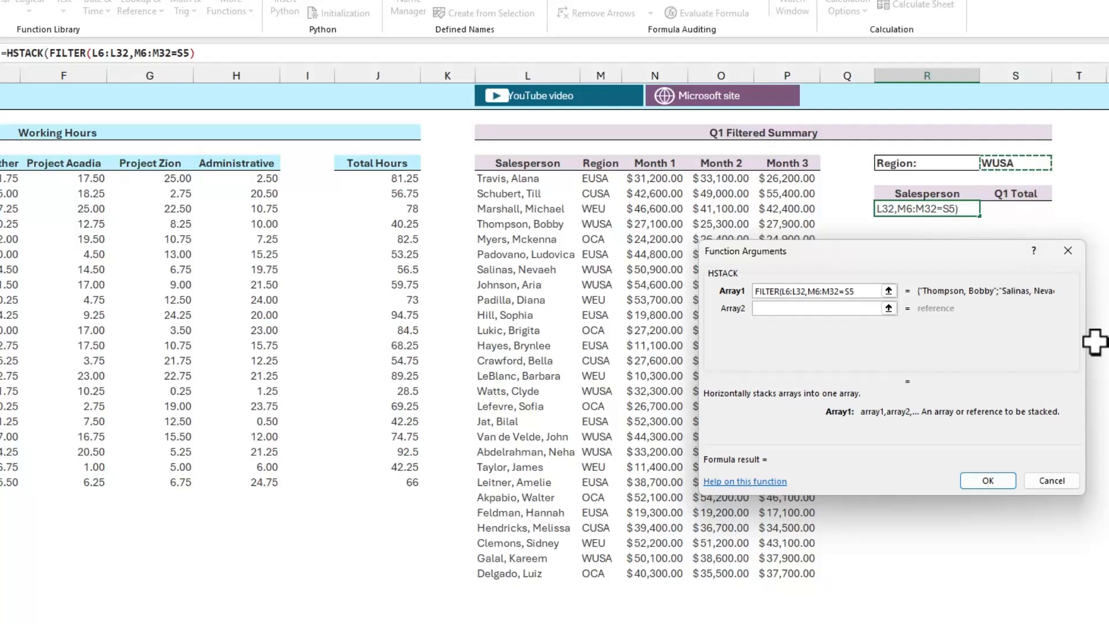
pyautogui.write(')')
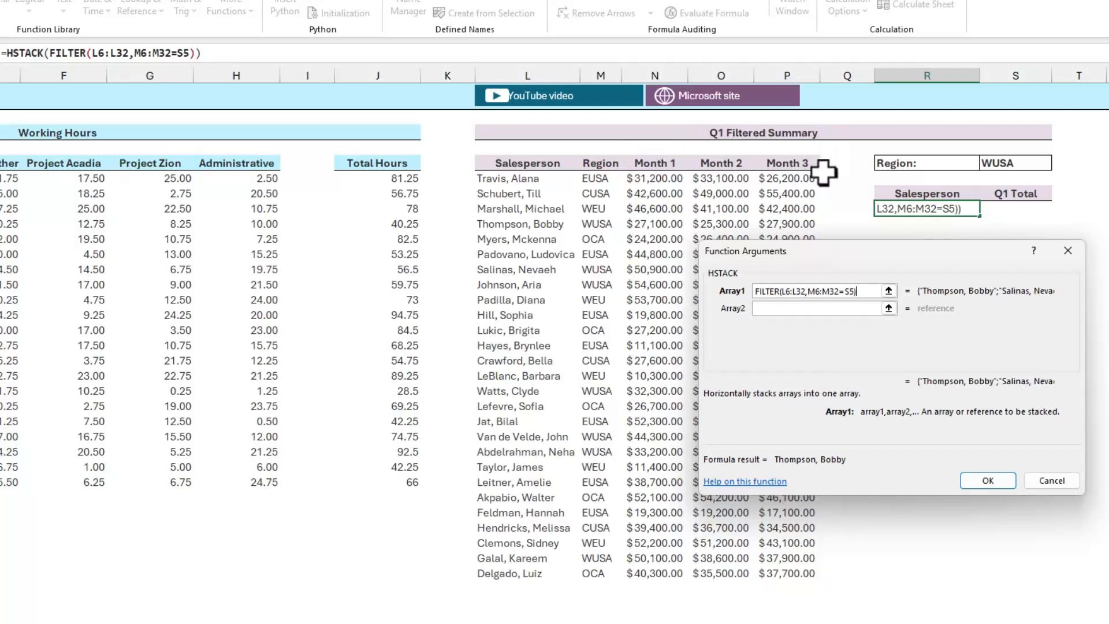
# Set HSTACK's Array2 to FILTER(N6:P32,M6:M32=S5) to return the three monthly sales columns for the chosen region.
pyautogui.click(774, 308)
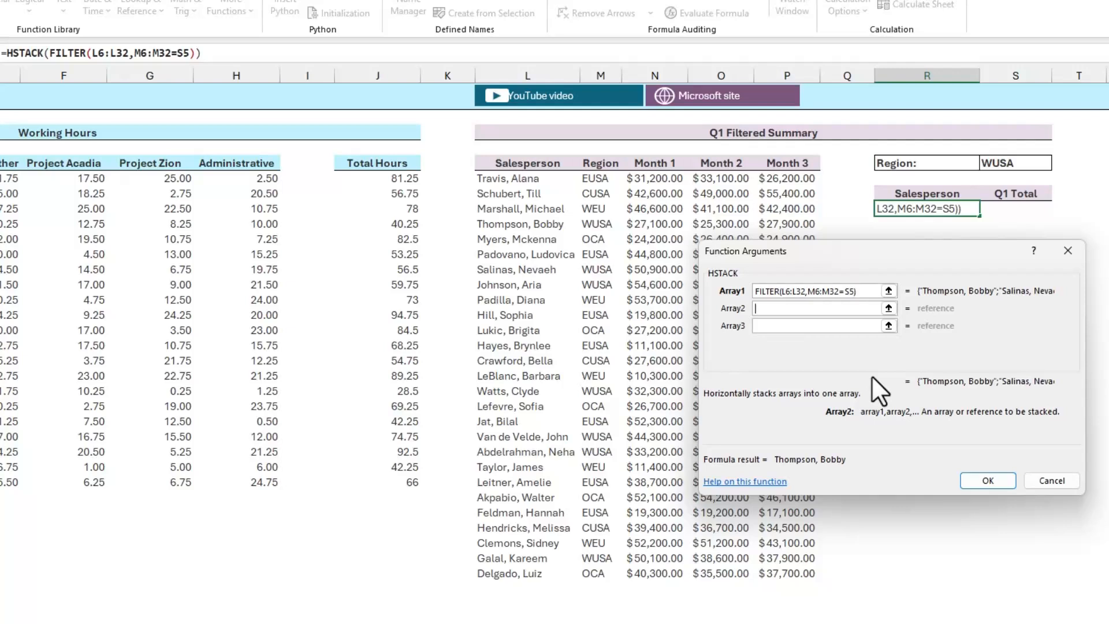
pyautogui.write('FILTER')
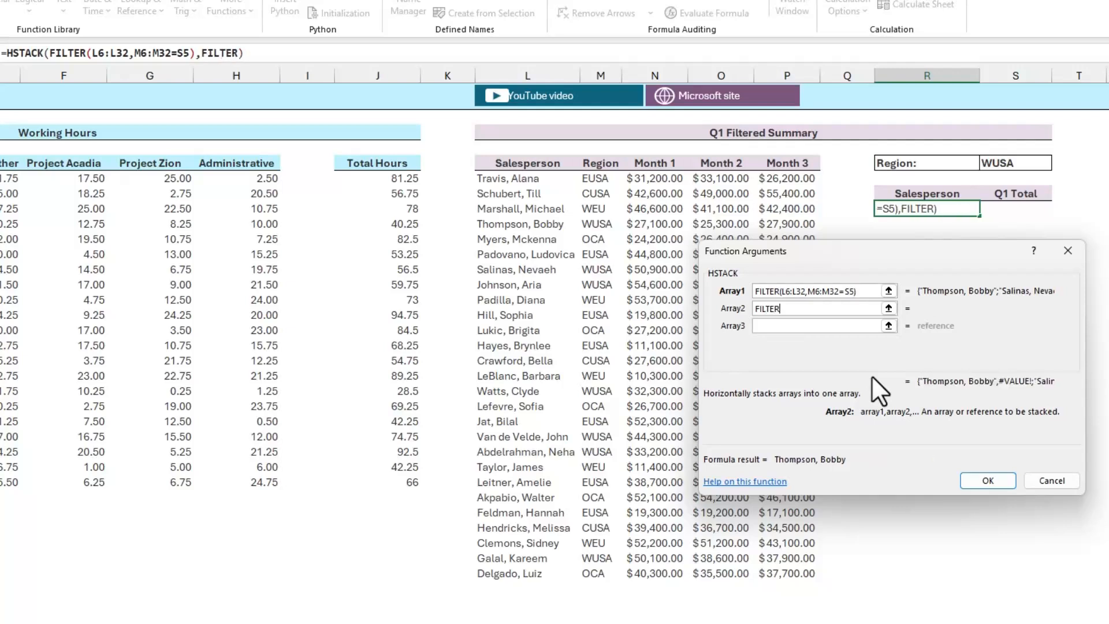
pyautogui.write('(')
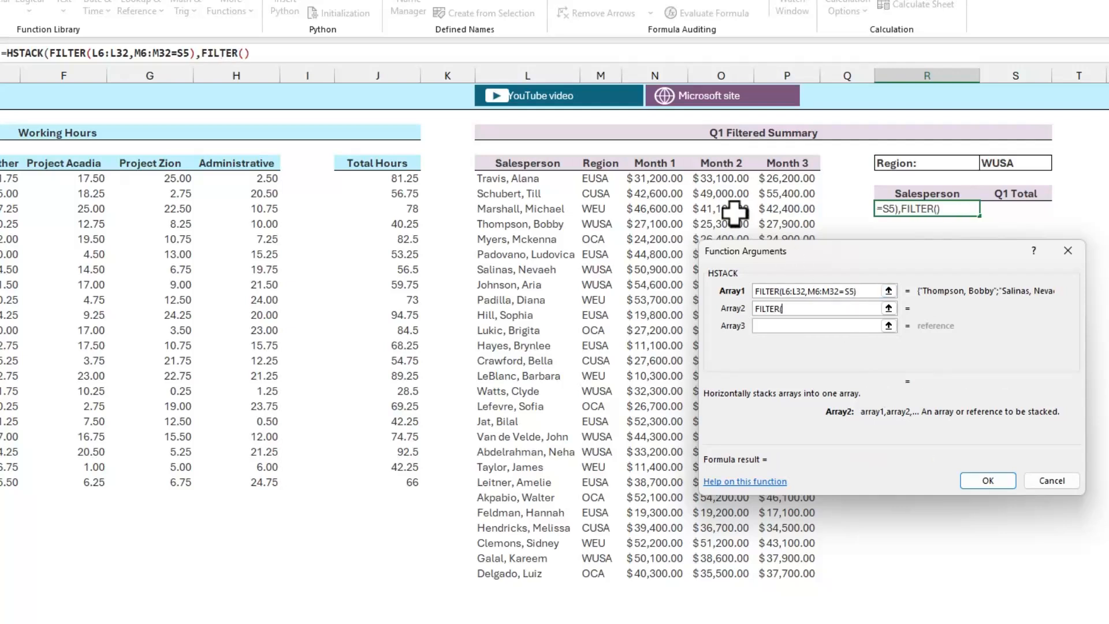
pyautogui.click(655, 181)
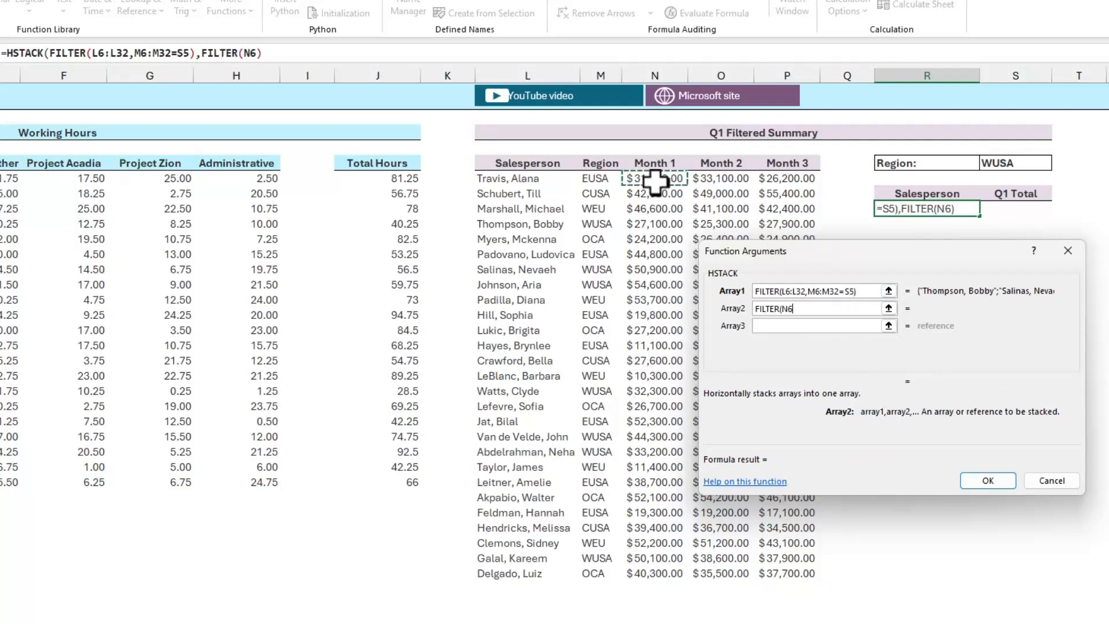
pyautogui.hotkey('shift', 'Right')
pyautogui.hotkey('shift', 'Right')
pyautogui.hotkey('ctrl', 'shift', 'Down')
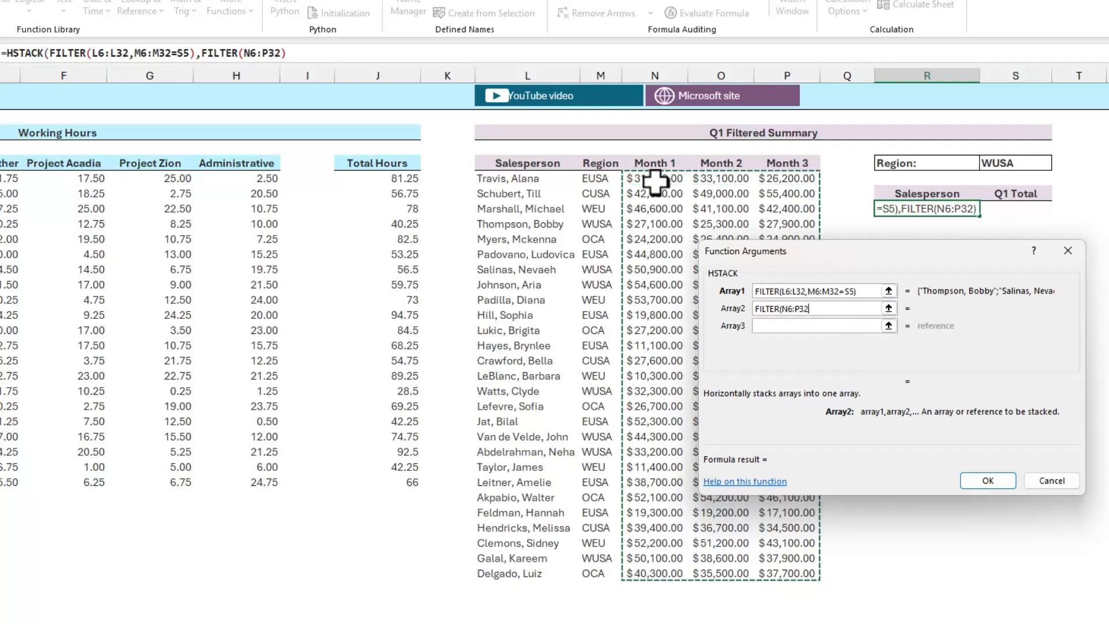
pyautogui.write(',')
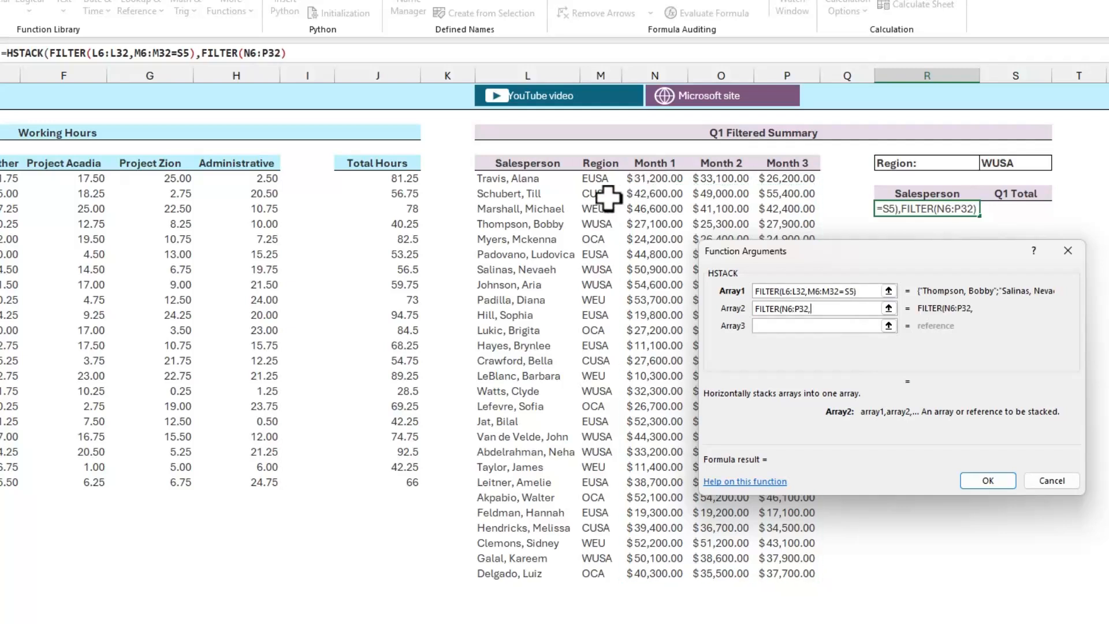
pyautogui.click(596, 179)
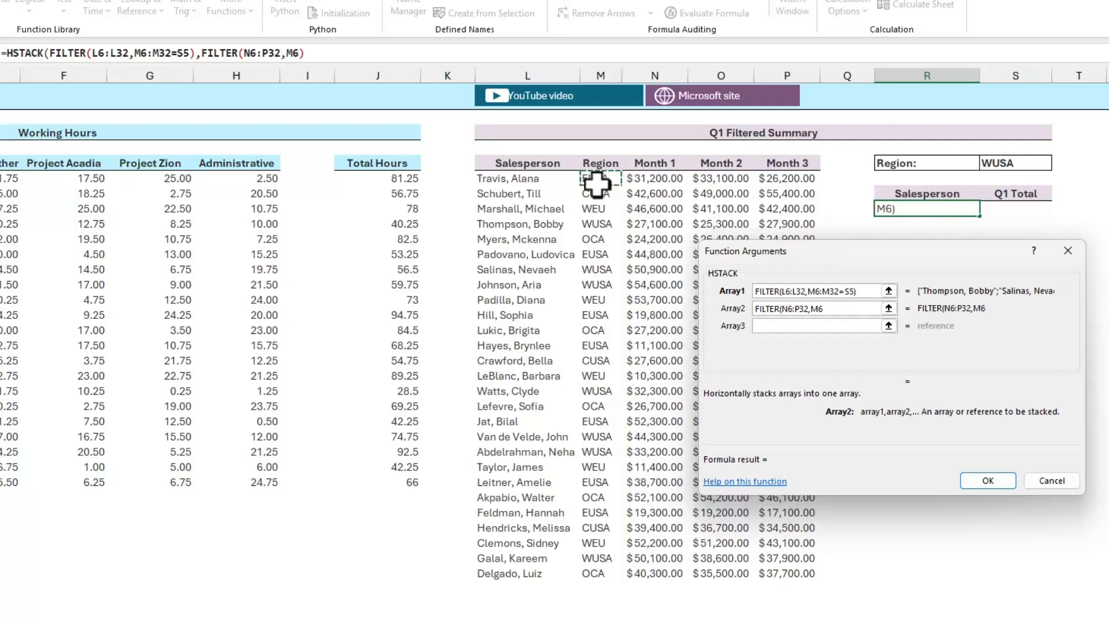
pyautogui.hotkey('ctrl', 'shift', 'Down')
pyautogui.write('=')
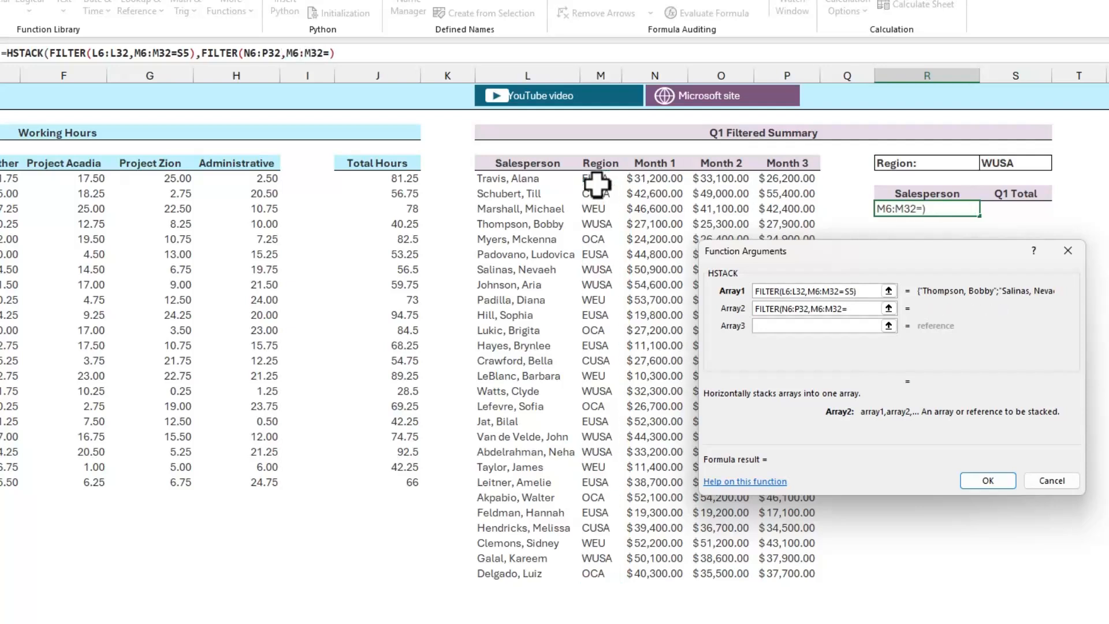
pyautogui.click(1031, 167)
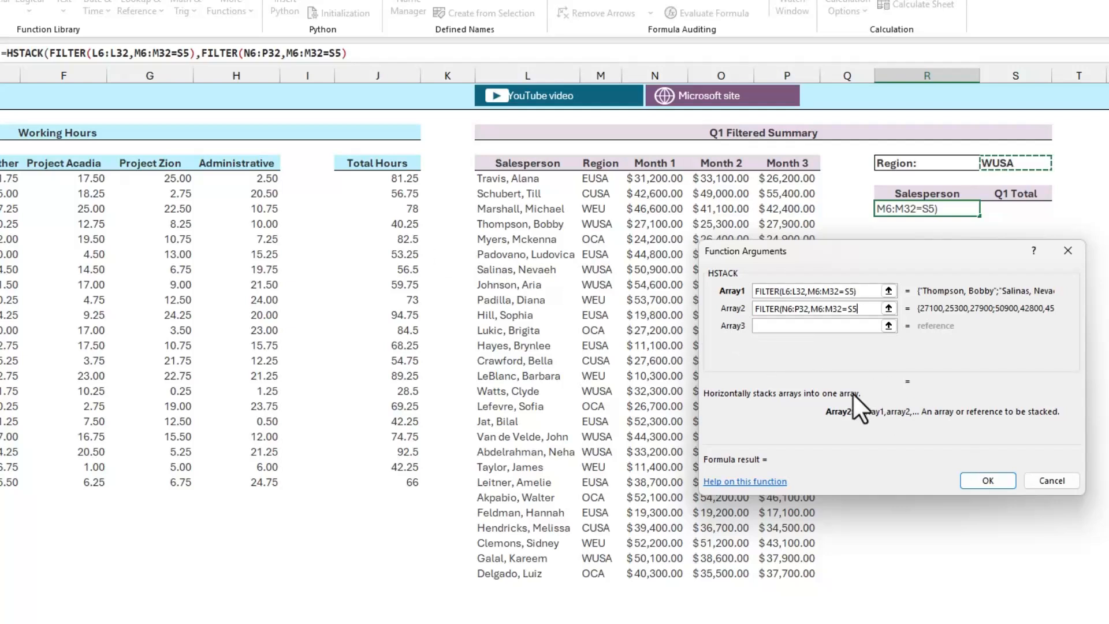
pyautogui.write(')')
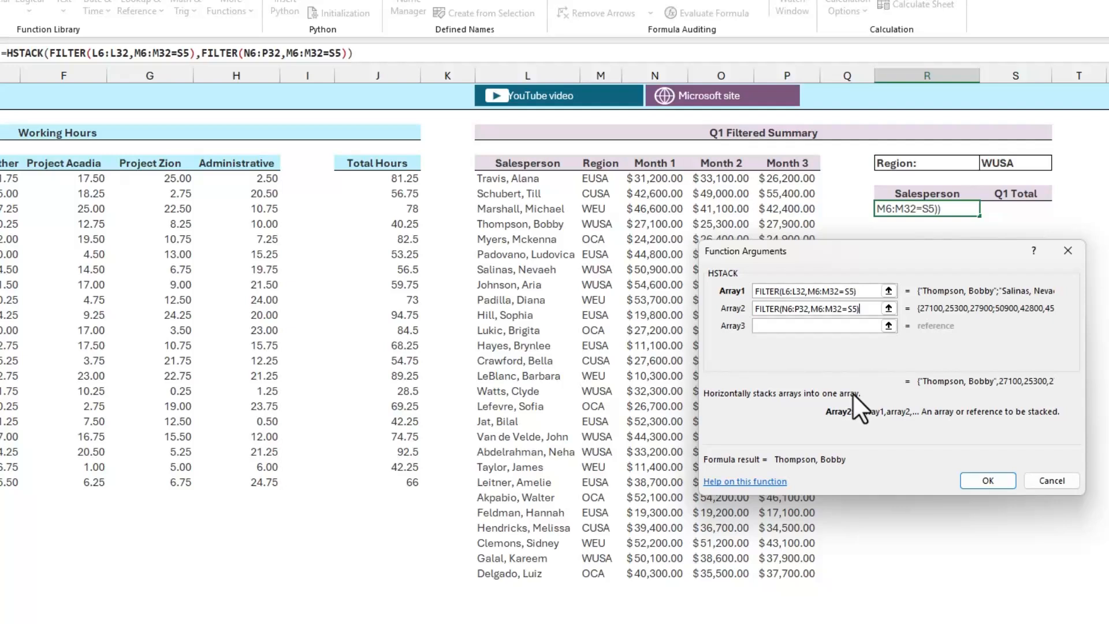
# Wrap HSTACK's Array2 FILTER expression in BYROW( and bring up the arguments of the nested BYROW function.
pyautogui.click(755, 310)
pyautogui.write('b')
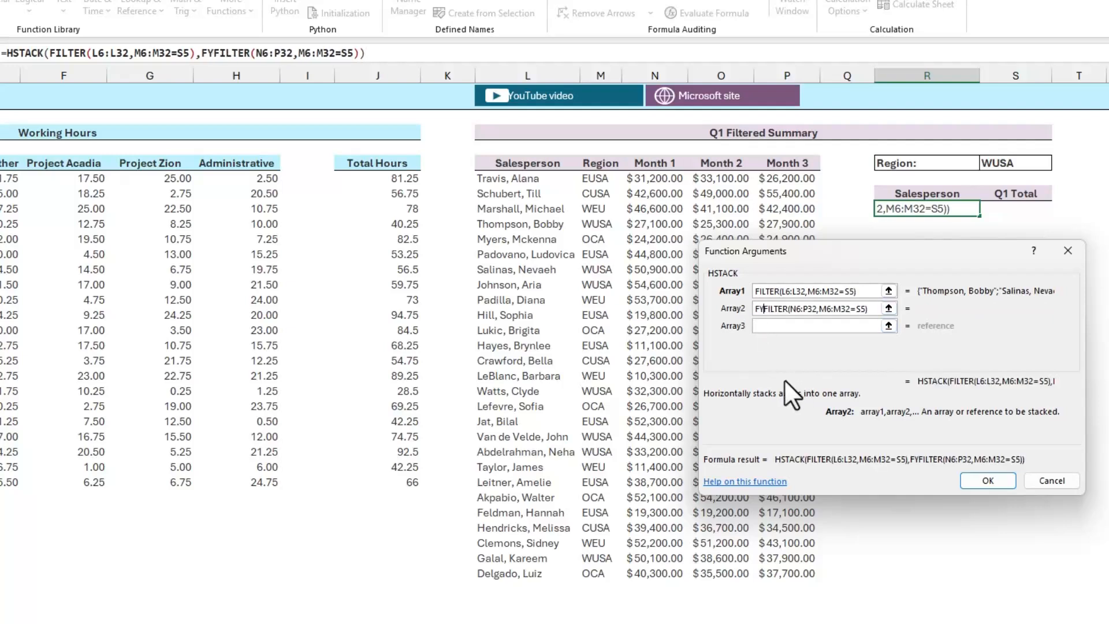
pyautogui.press('BackSpace')
pyautogui.write('BYROW(')
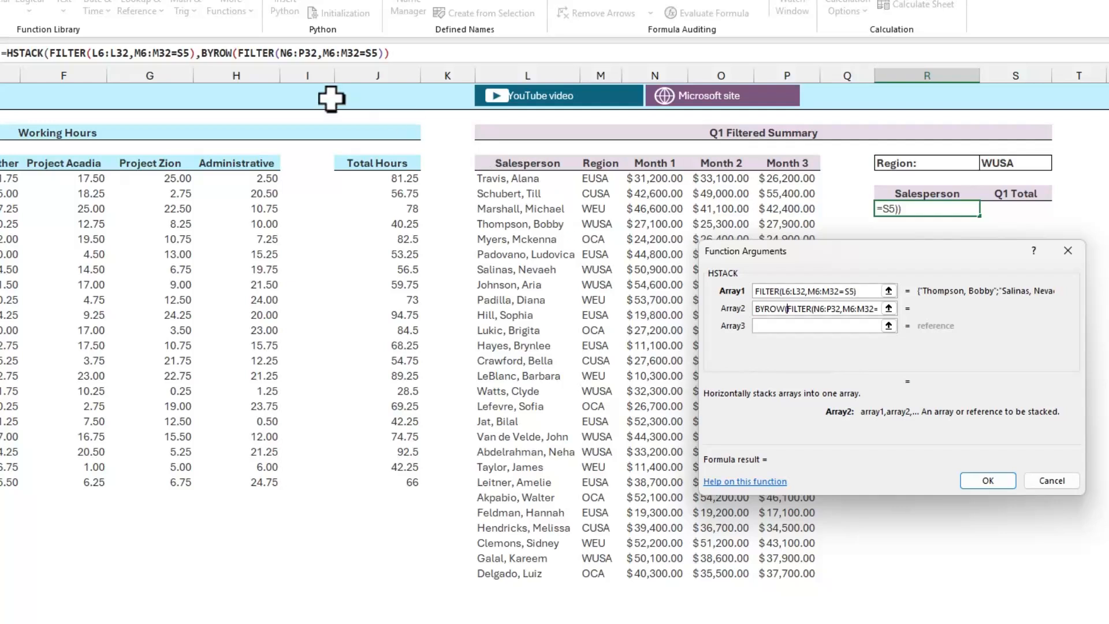
pyautogui.click(221, 53)
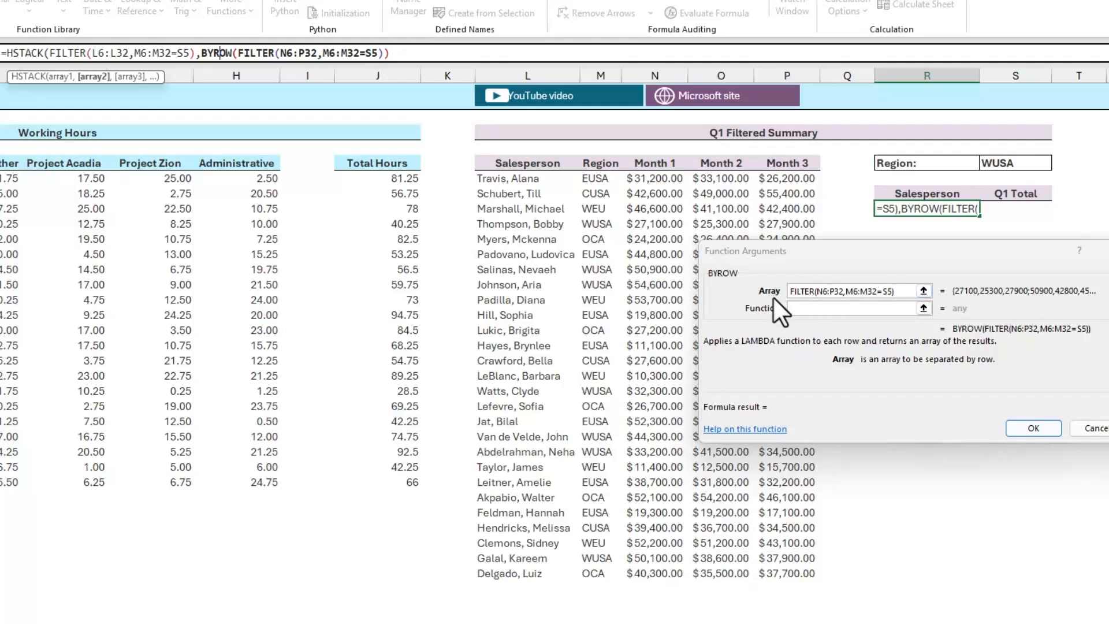
# Set BYROW's Function to LAMBDA(cols, SUM(cols)) and enter the formula in R8, accepting the suggested closing-parenthesis correction.
pyautogui.click(829, 308)
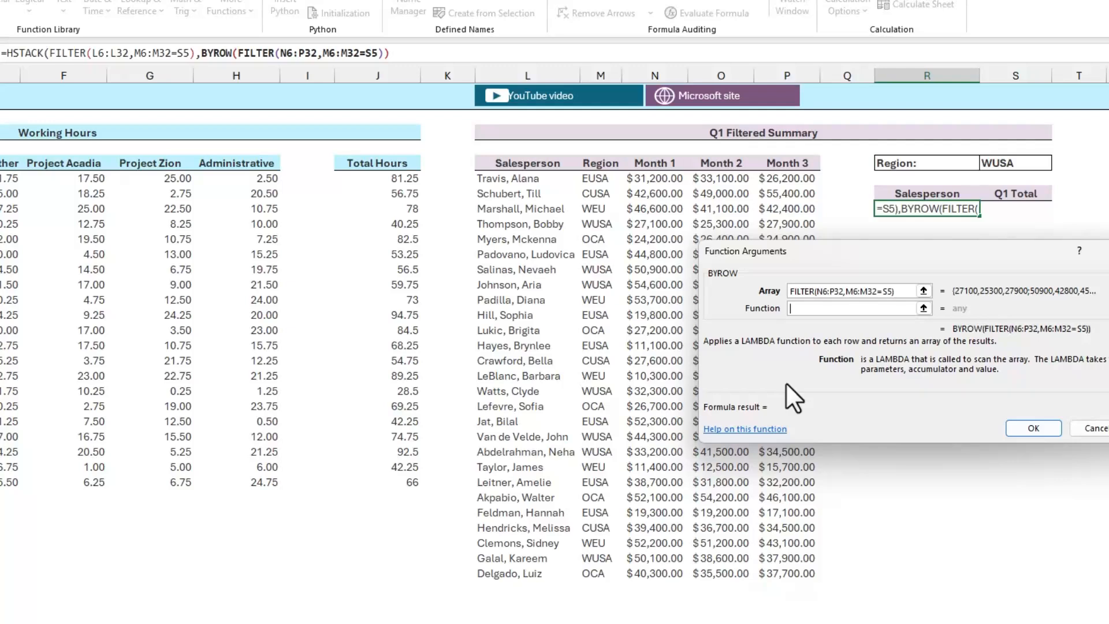
pyautogui.write('LA')
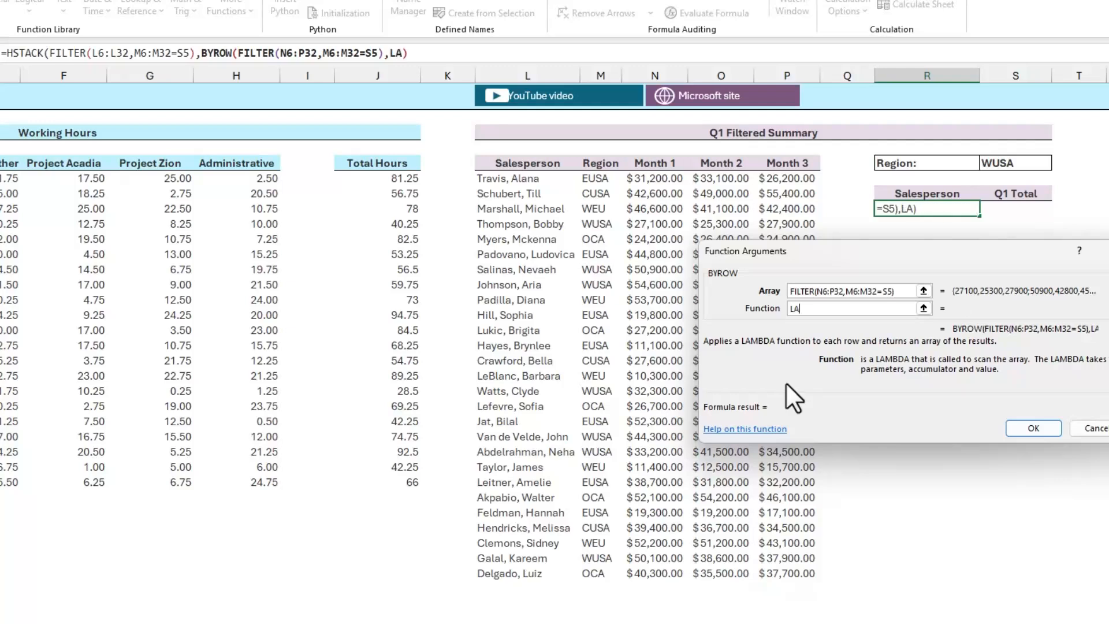
pyautogui.write('MBDA(')
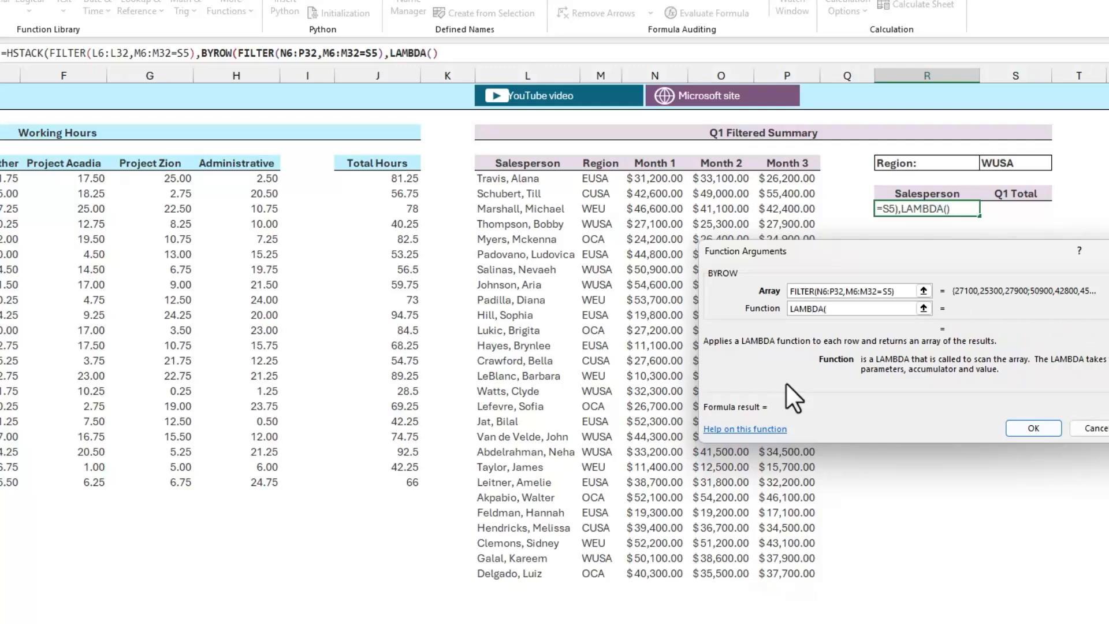
pyautogui.write('cols, SUM(')
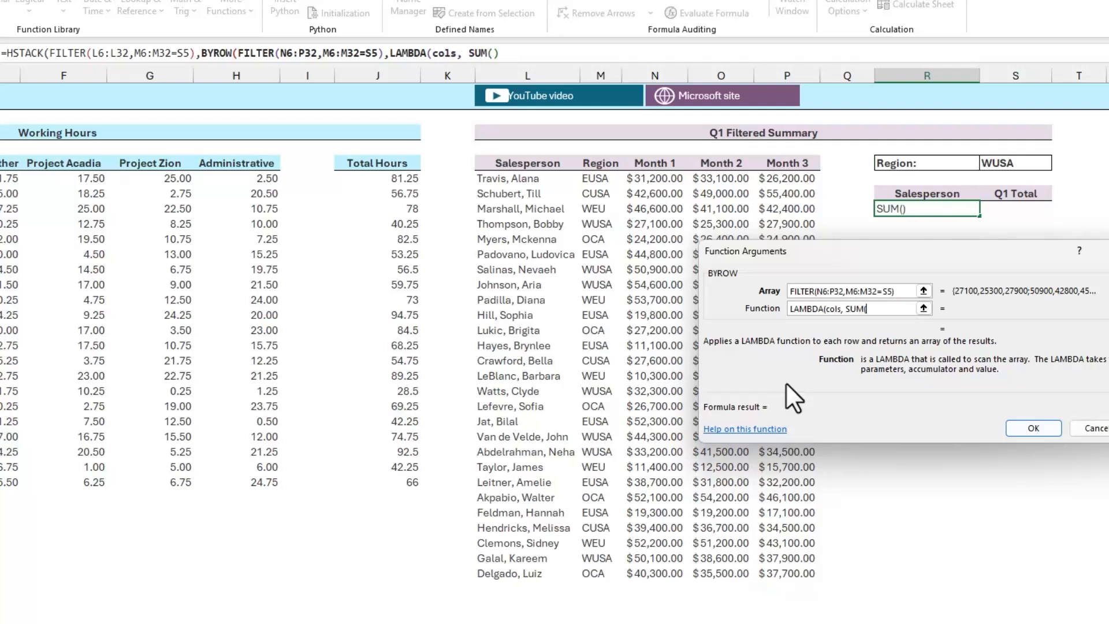
pyautogui.write('cols))')
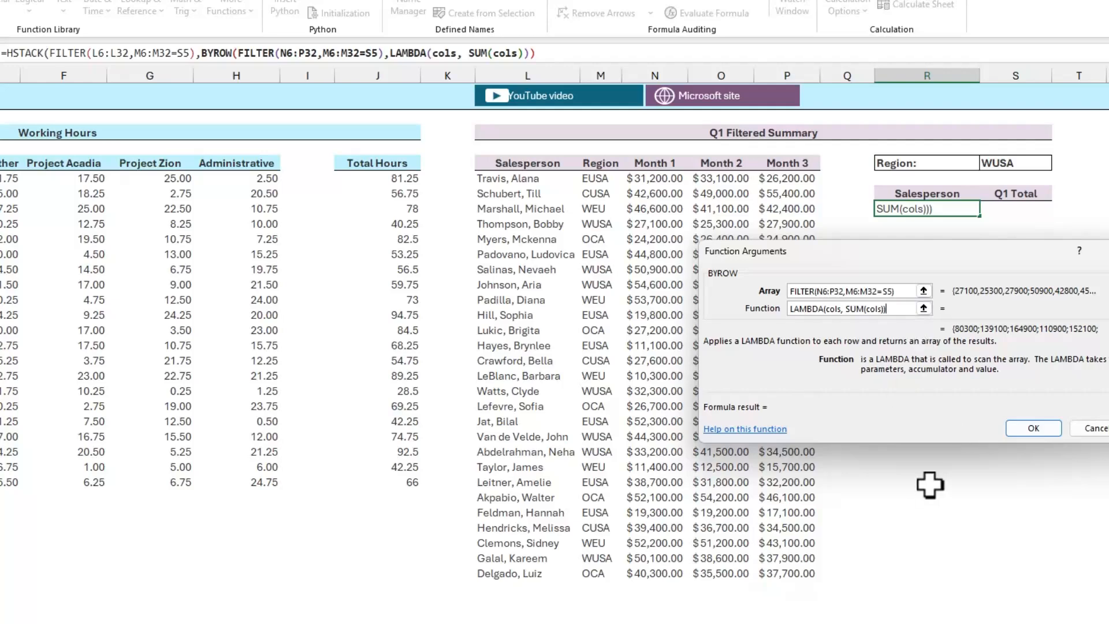
pyautogui.click(1031, 429)
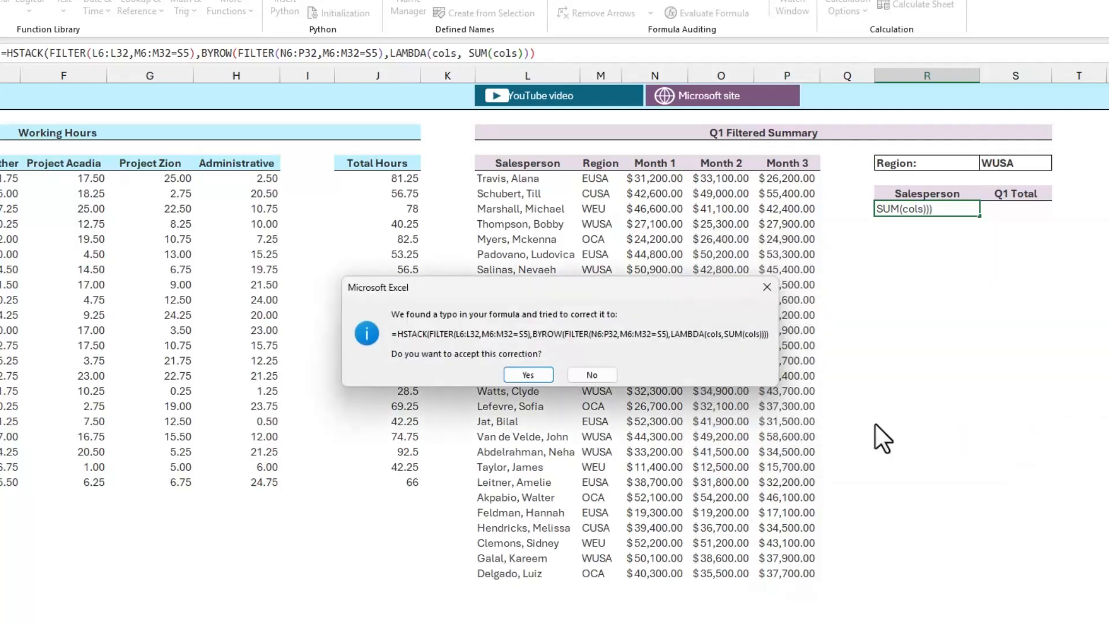
pyautogui.click(534, 377)
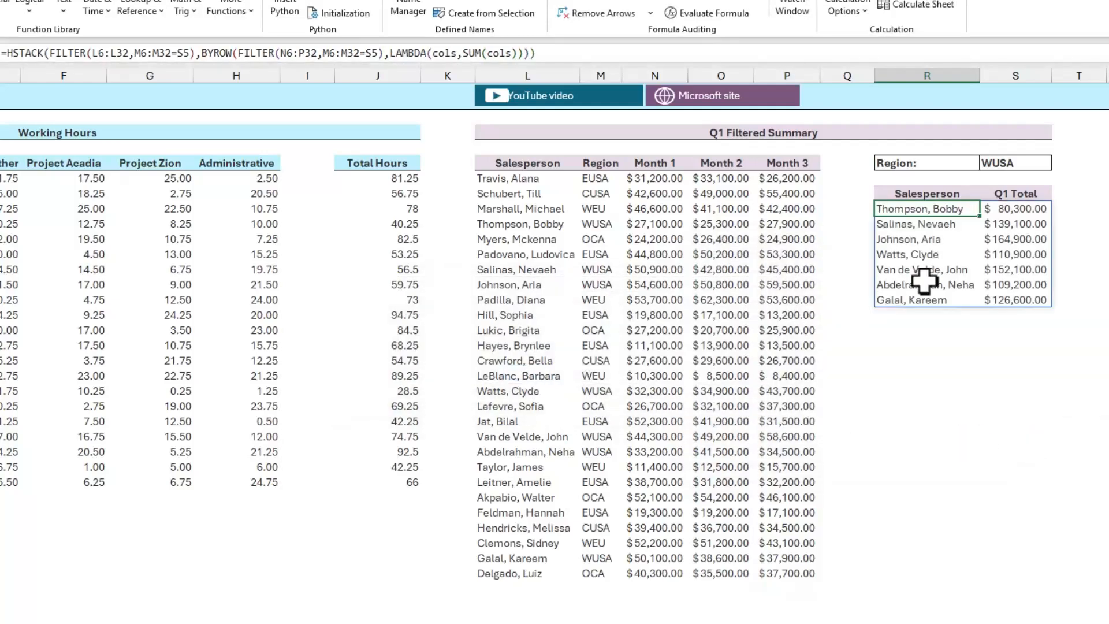
# Review the filtered salespeople in R8:R14 and compare the monthly sales in N9:P9 with the first Q1 total.
pyautogui.moveTo(942, 208); pyautogui.dragTo(942, 300)
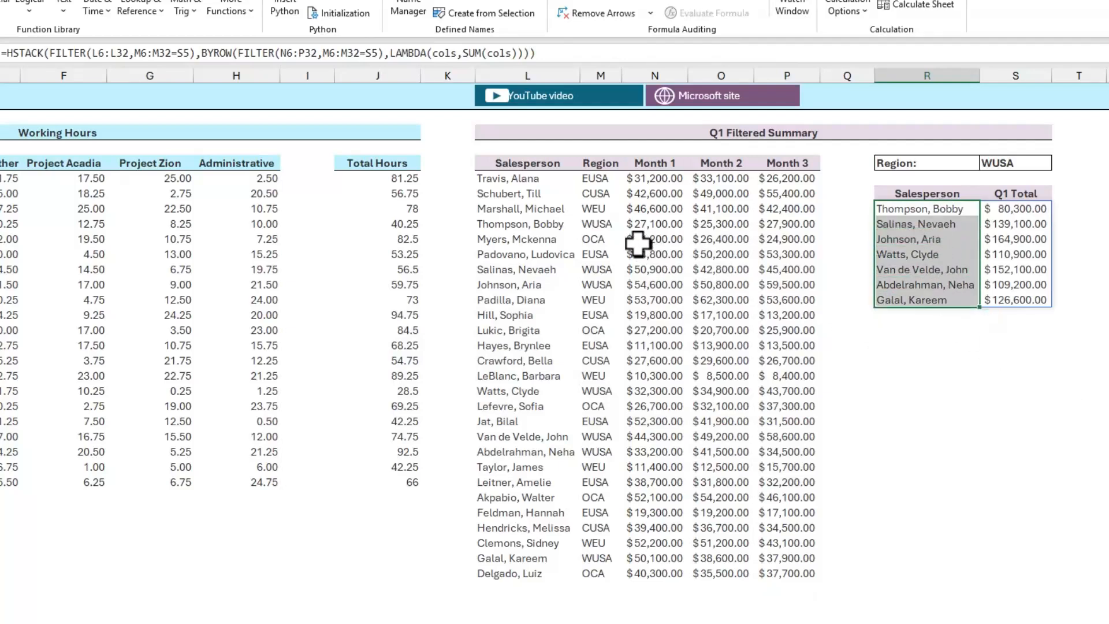
pyautogui.moveTo(638, 226); pyautogui.dragTo(787, 219)
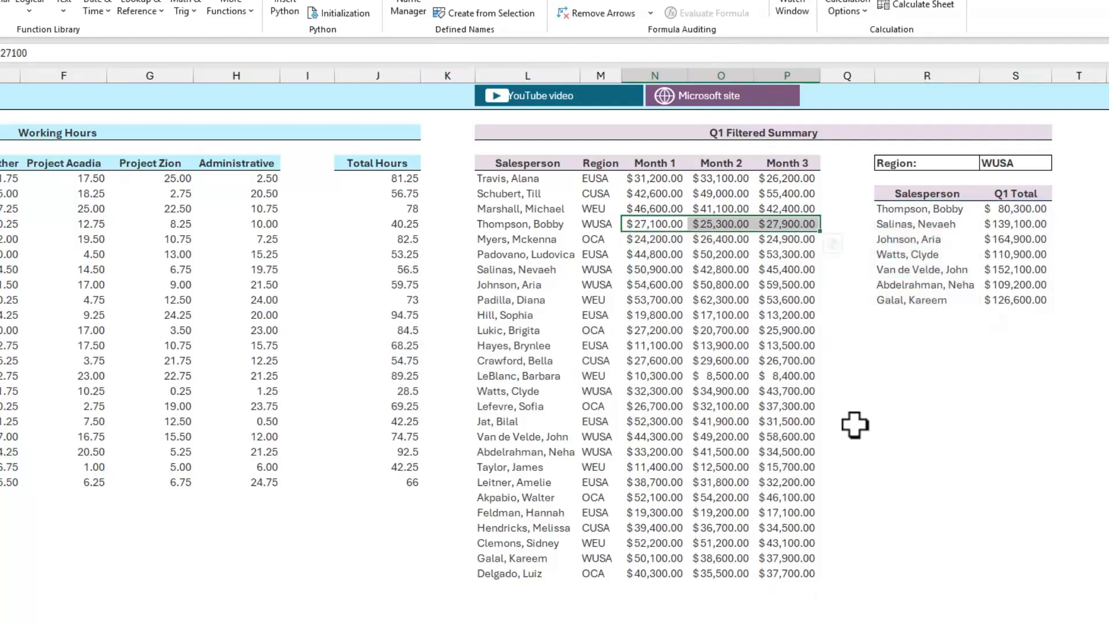
pyautogui.click(1008, 213)
# Test the summary by choosing region OCA and next EUSA in S5, and inspect the formula in R8.
pyautogui.click(1012, 163)
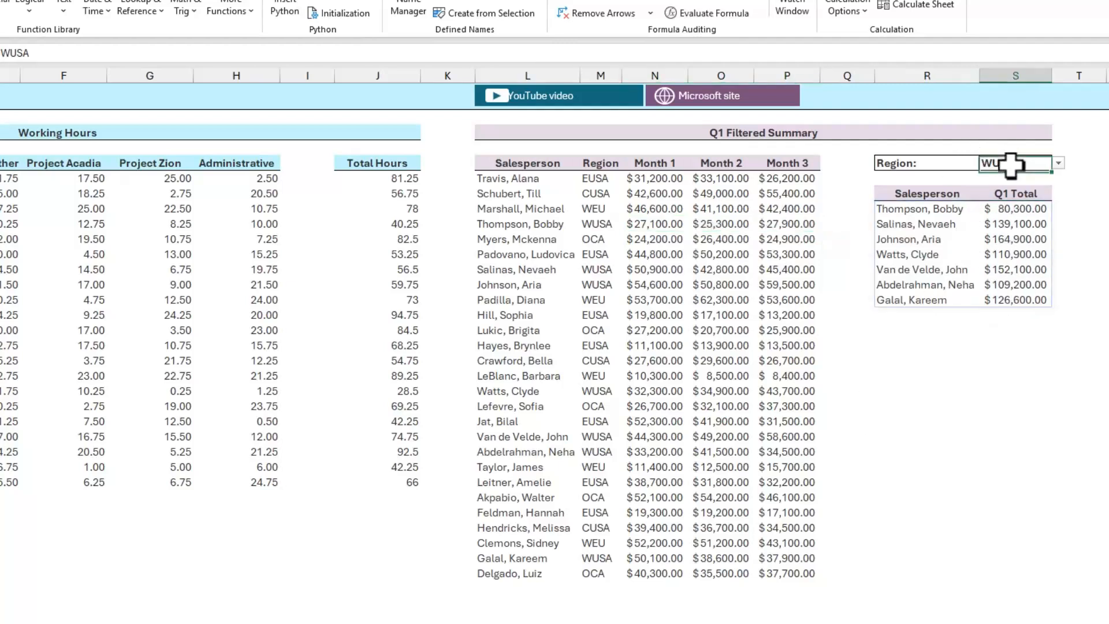
pyautogui.click(1059, 163)
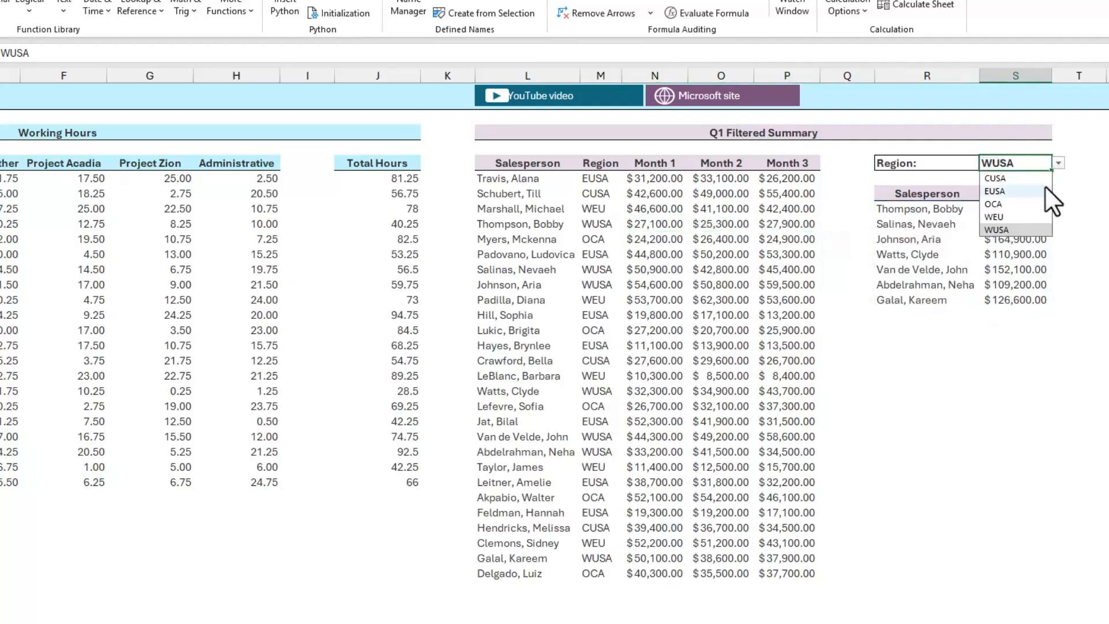
pyautogui.click(1030, 202)
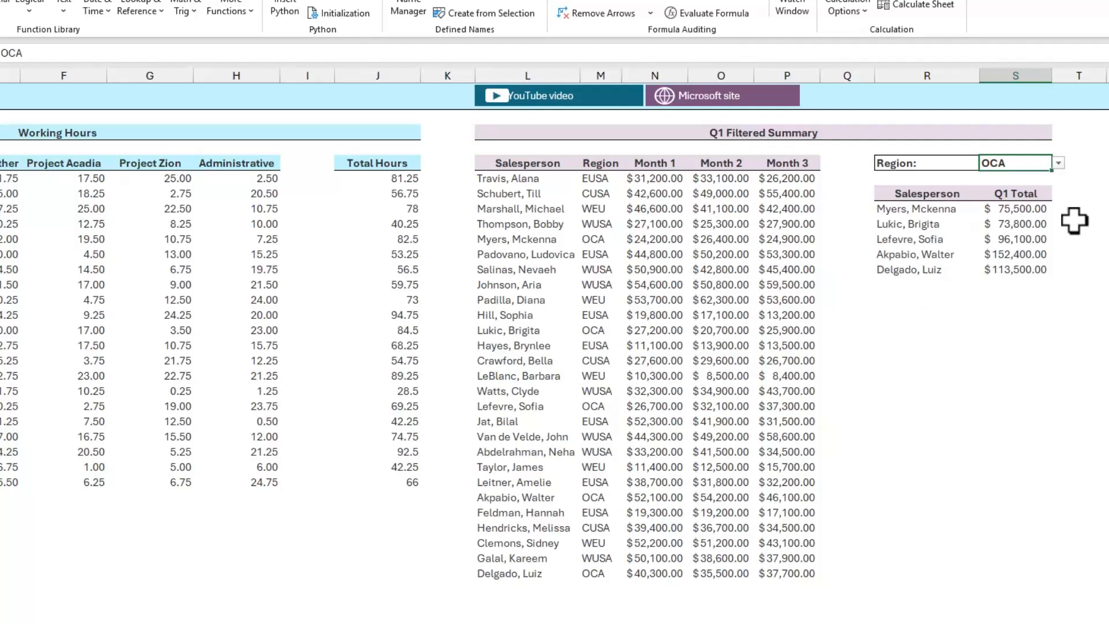
pyautogui.click(1059, 163)
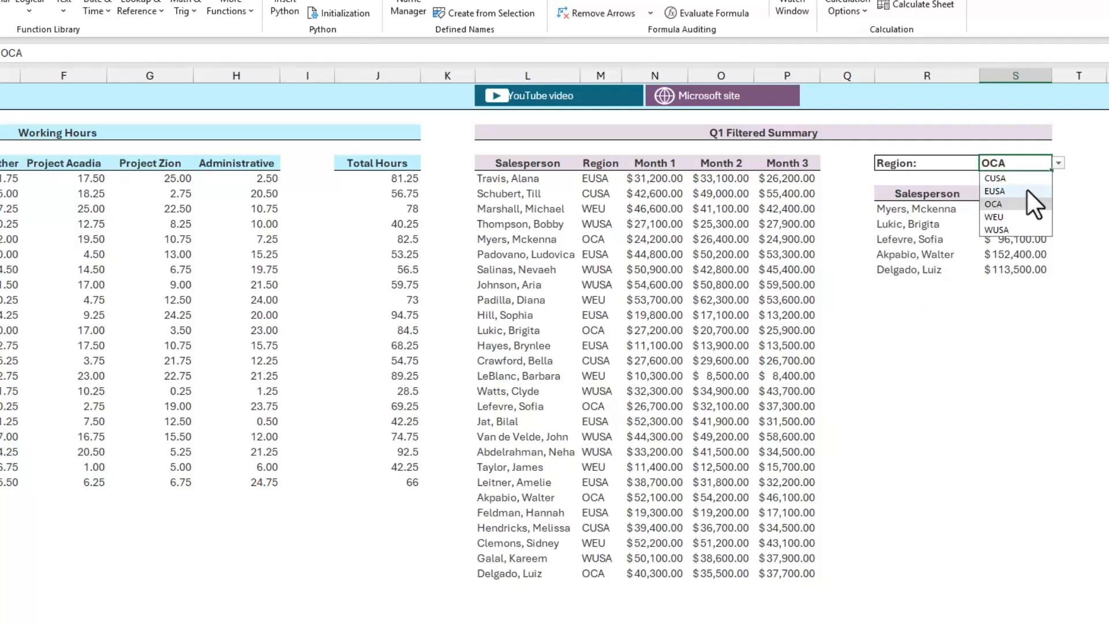
pyautogui.click(1027, 189)
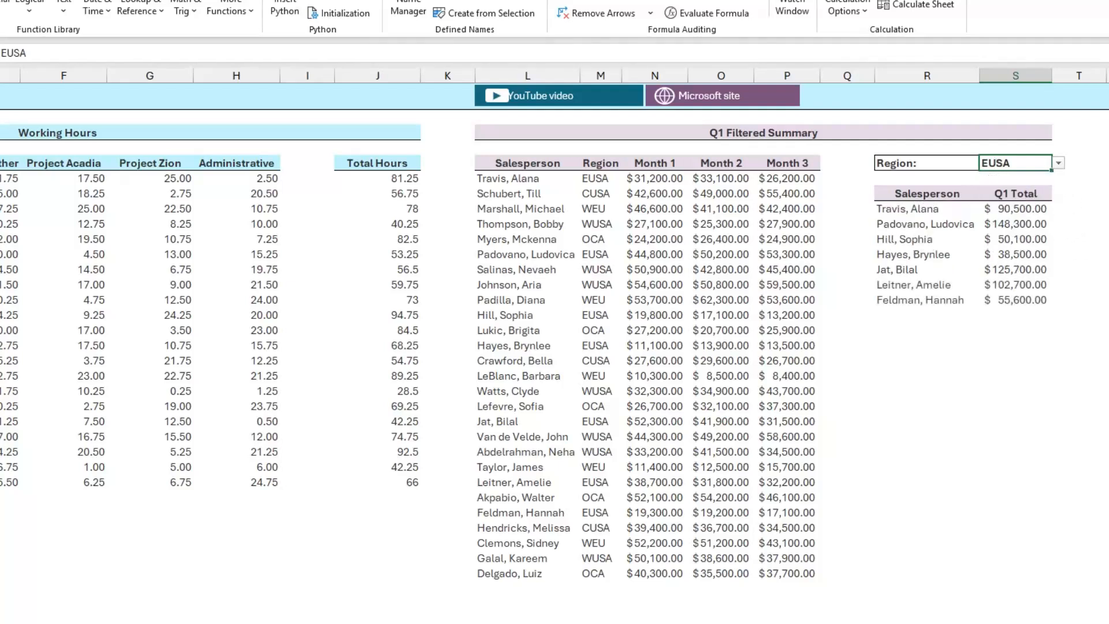
pyautogui.click(940, 211)
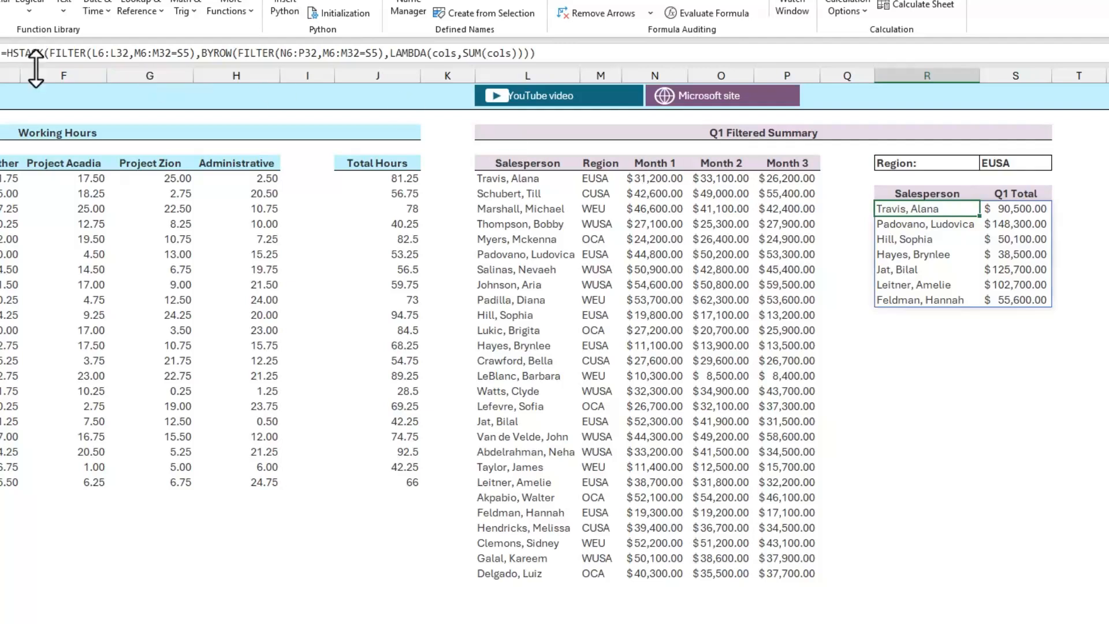
pyautogui.hotkey('shift', 'F3')
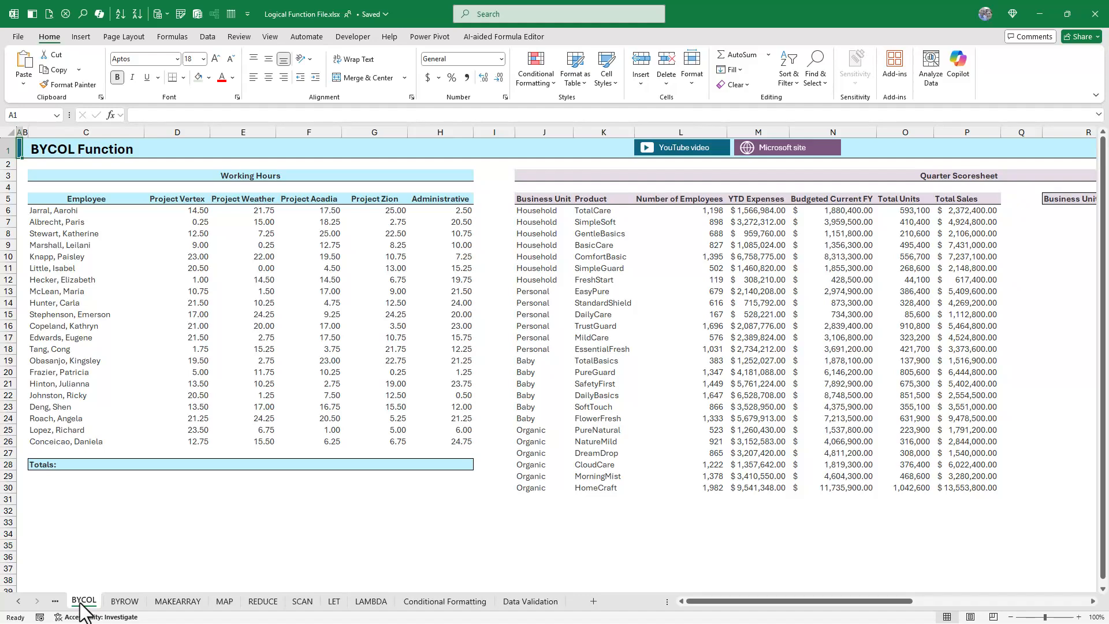
# On the BYCOL sheet, review the Project Vertex hours and insert the BYCOL function in Totals cell D28.
pyautogui.moveTo(198, 204); pyautogui.dragTo(186, 442)
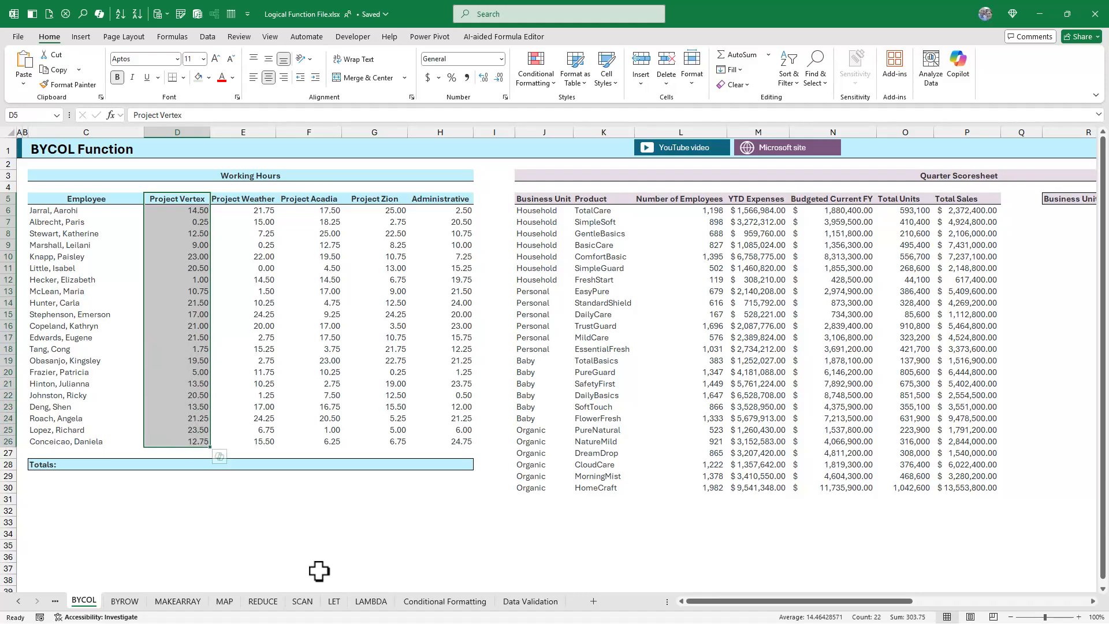
pyautogui.click(176, 464)
pyautogui.click(173, 36)
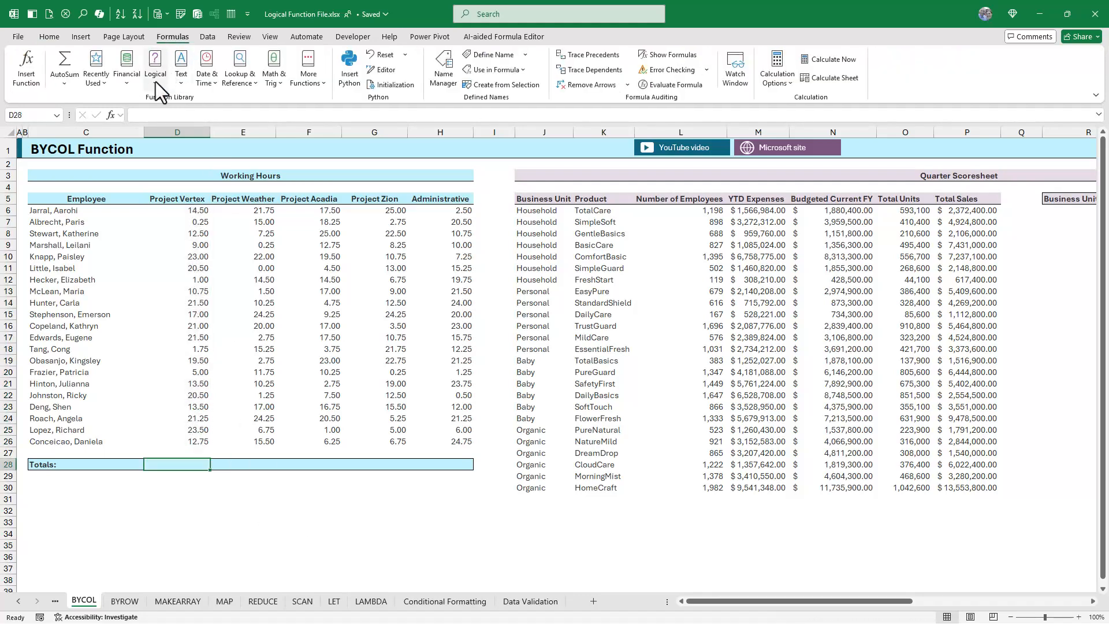
pyautogui.click(155, 82)
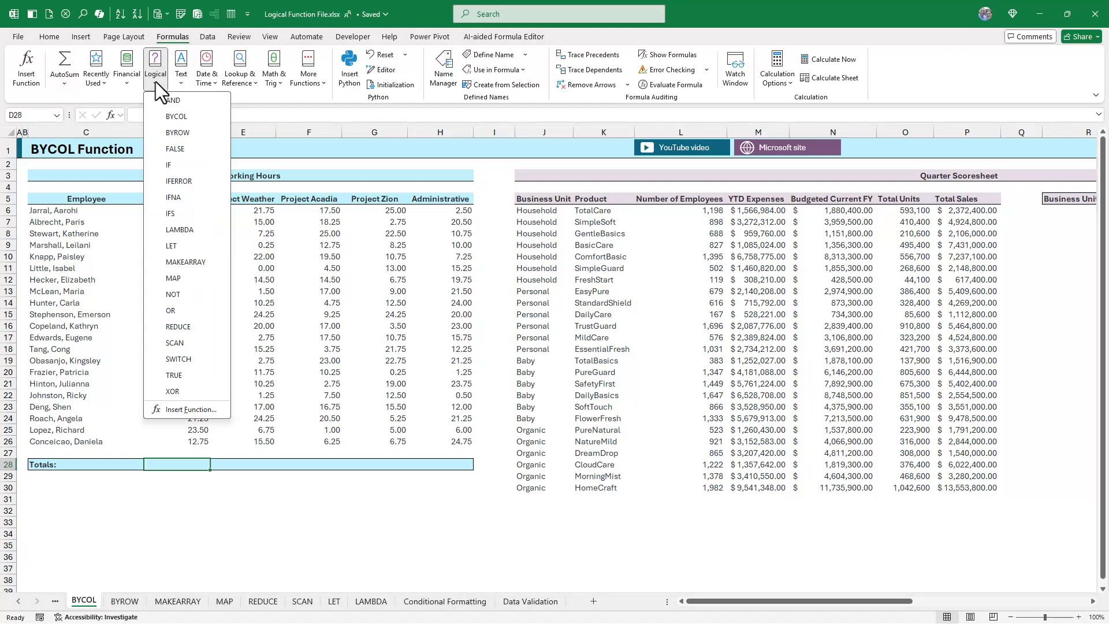
pyautogui.click(190, 117)
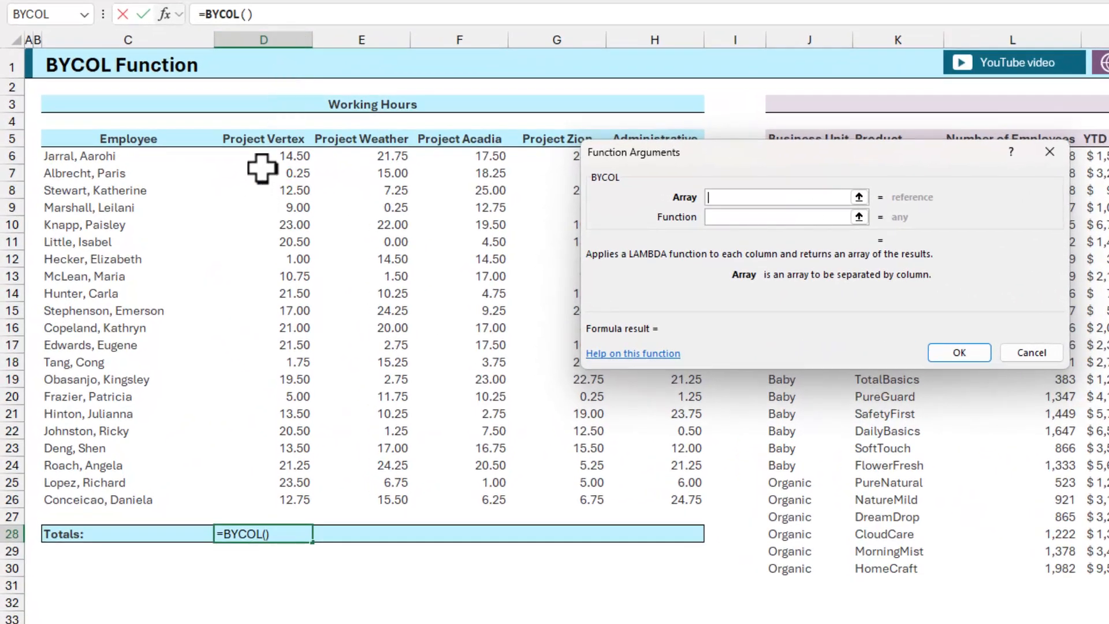
# Set BYCOL's Array to D6:H26 and its Function to SUM to total the hours of each column.
pyautogui.moveTo(262, 157); pyautogui.dragTo(672, 497)
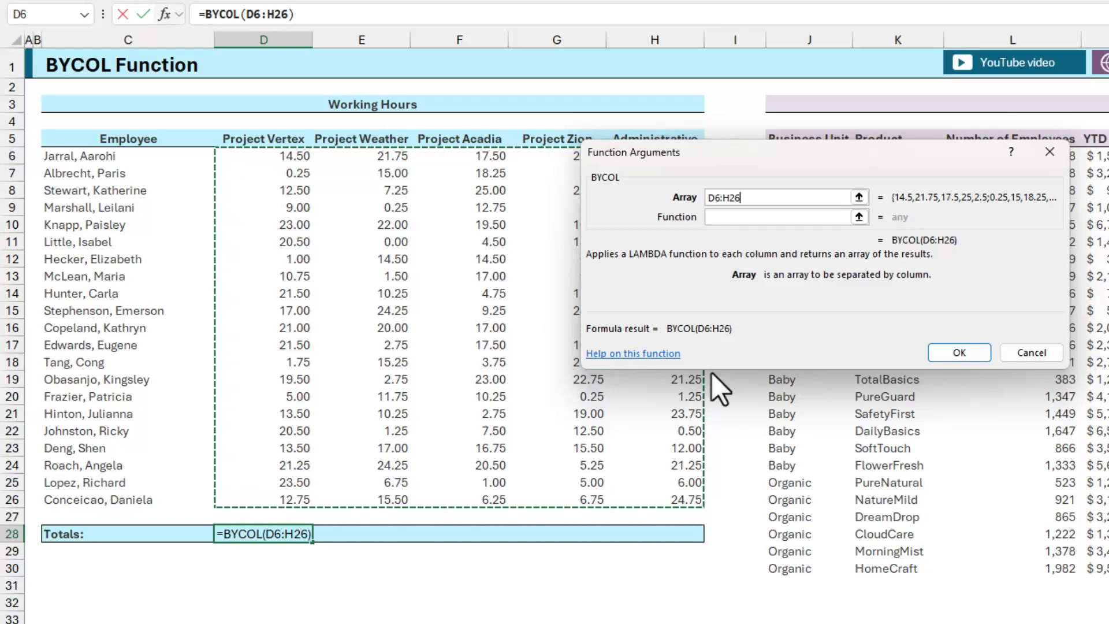
pyautogui.click(746, 217)
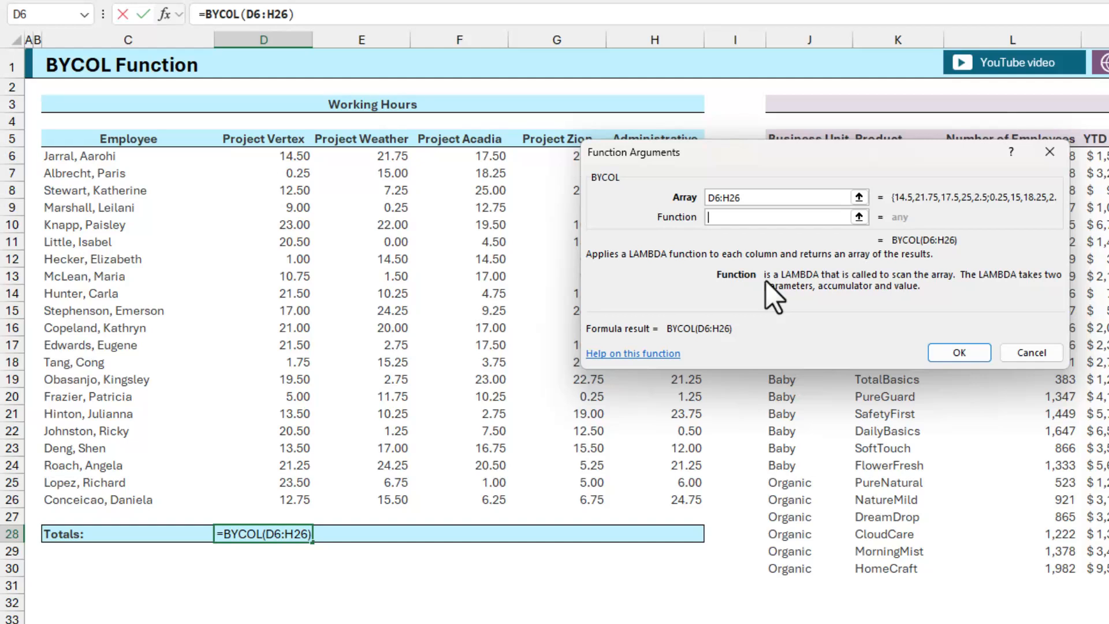
pyautogui.write('SUM')
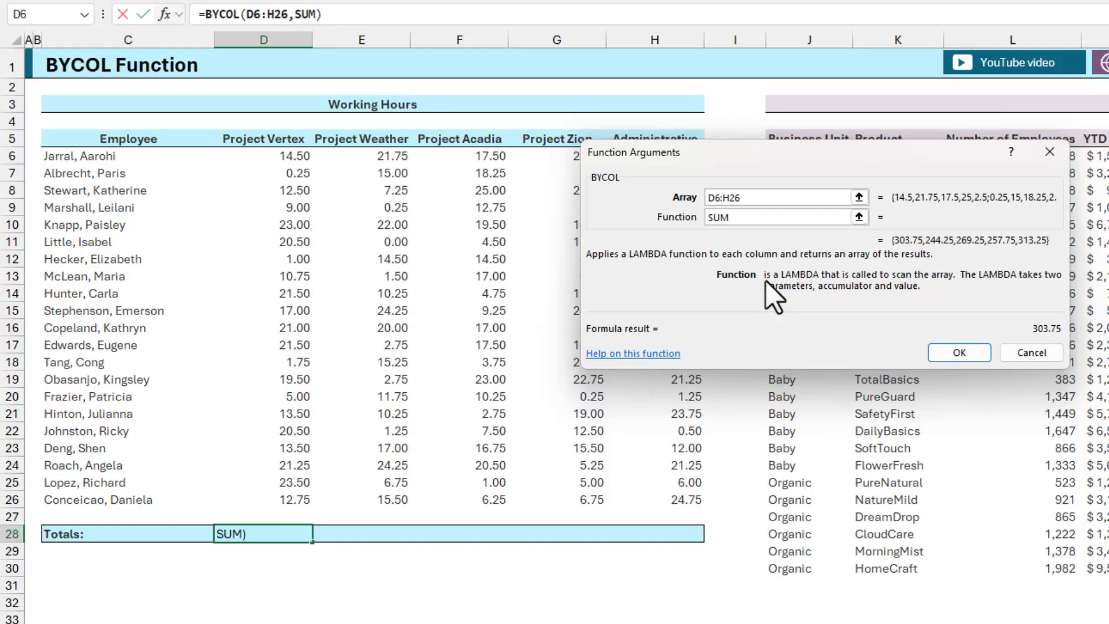
pyautogui.click(963, 354)
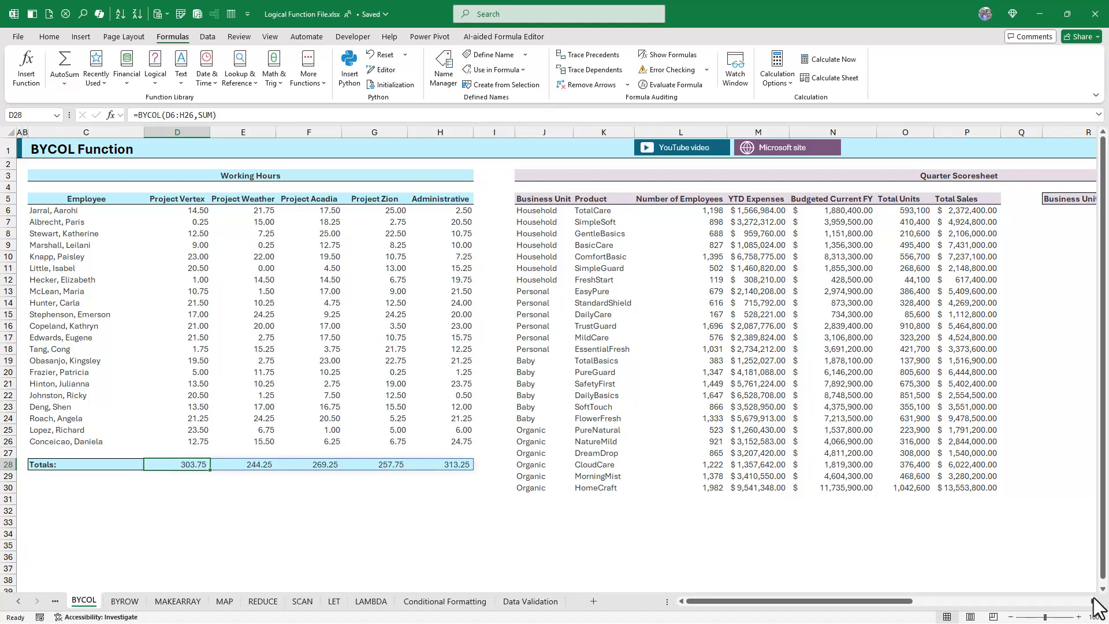
# Review the Quarter Scoresheet figures in L5:P30 and set the Business Unit in S5 to Household.
pyautogui.hscroll(4, 1095, 603)
pyautogui.hscroll(3, 1094, 602)
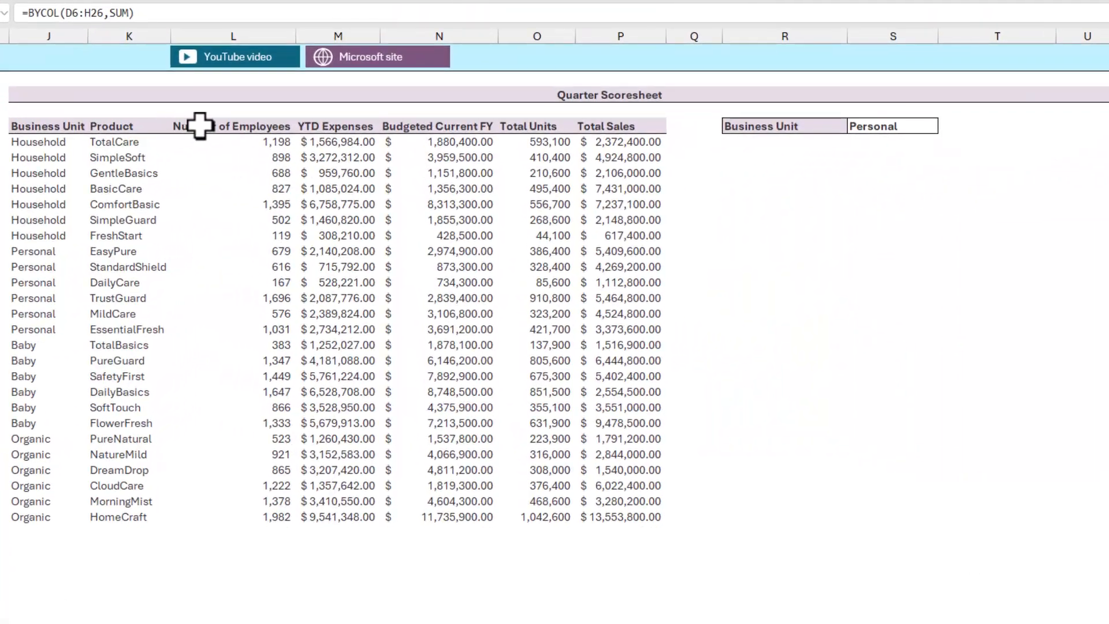
pyautogui.moveTo(260, 197); pyautogui.dragTo(586, 519)
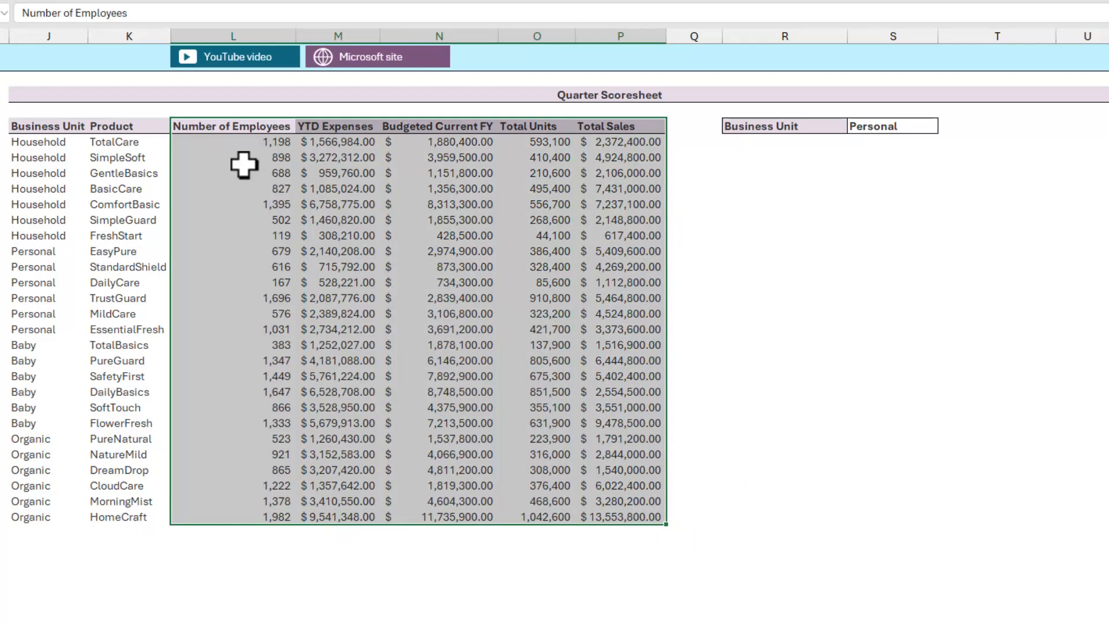
pyautogui.click(914, 124)
pyautogui.click(945, 126)
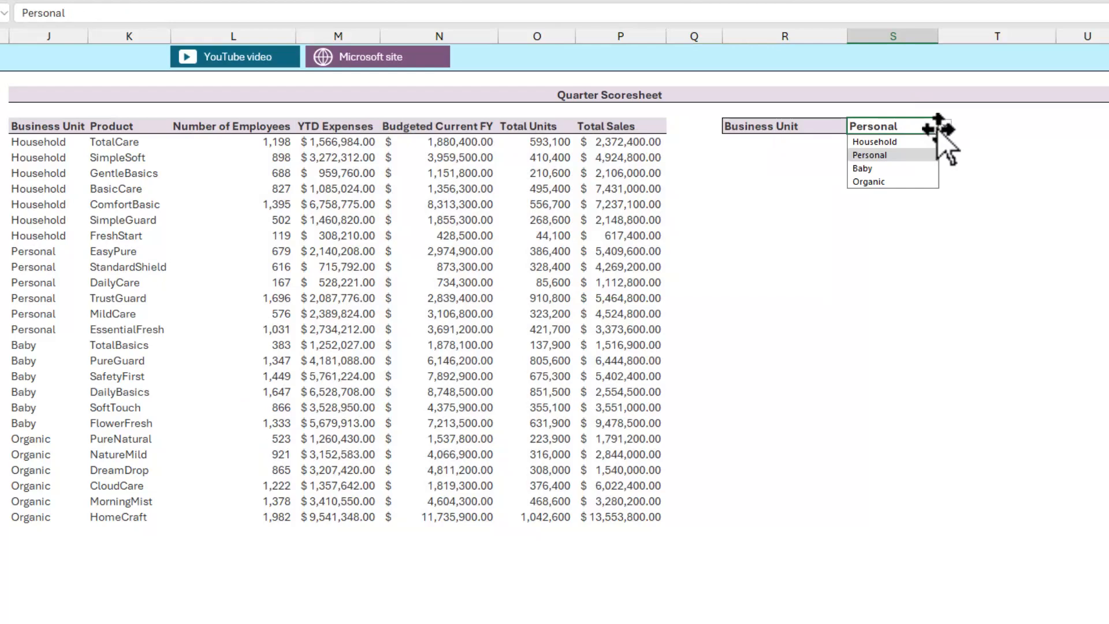
pyautogui.click(912, 141)
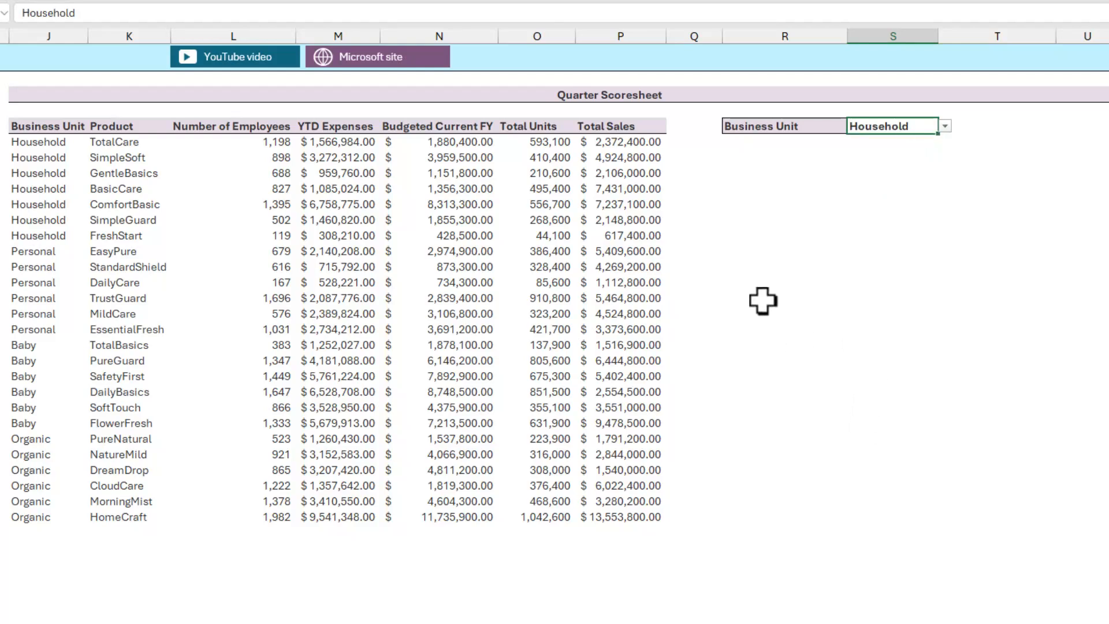
# Begin a VSTACK formula in R8 with the header row L5:P5 as its first array.
pyautogui.moveTo(765, 171); pyautogui.dragTo(1105, 189)
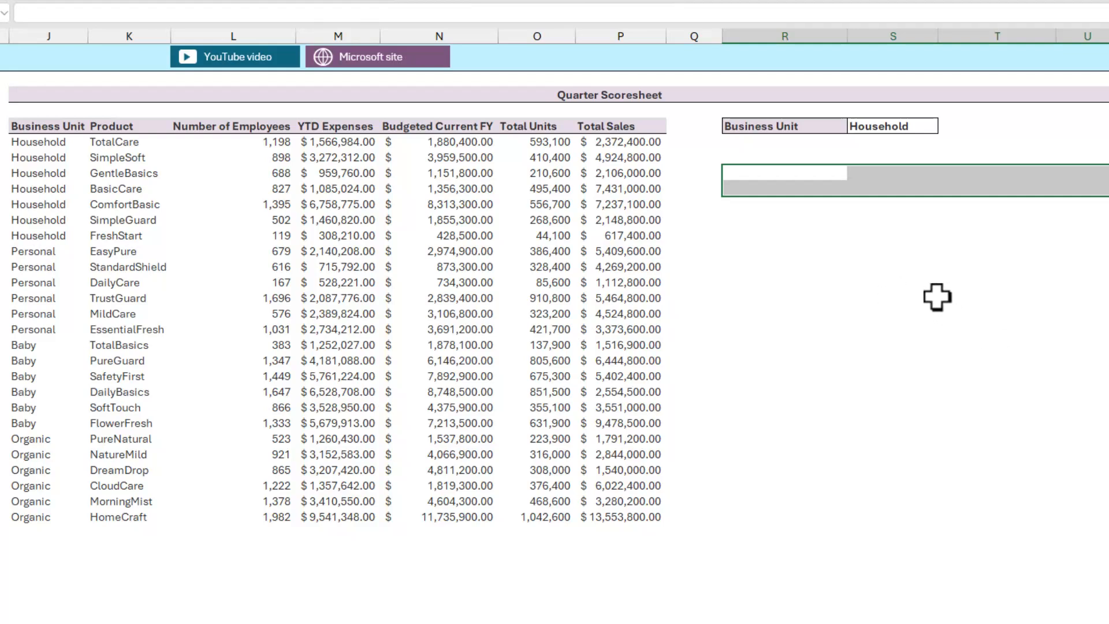
pyautogui.click(790, 175)
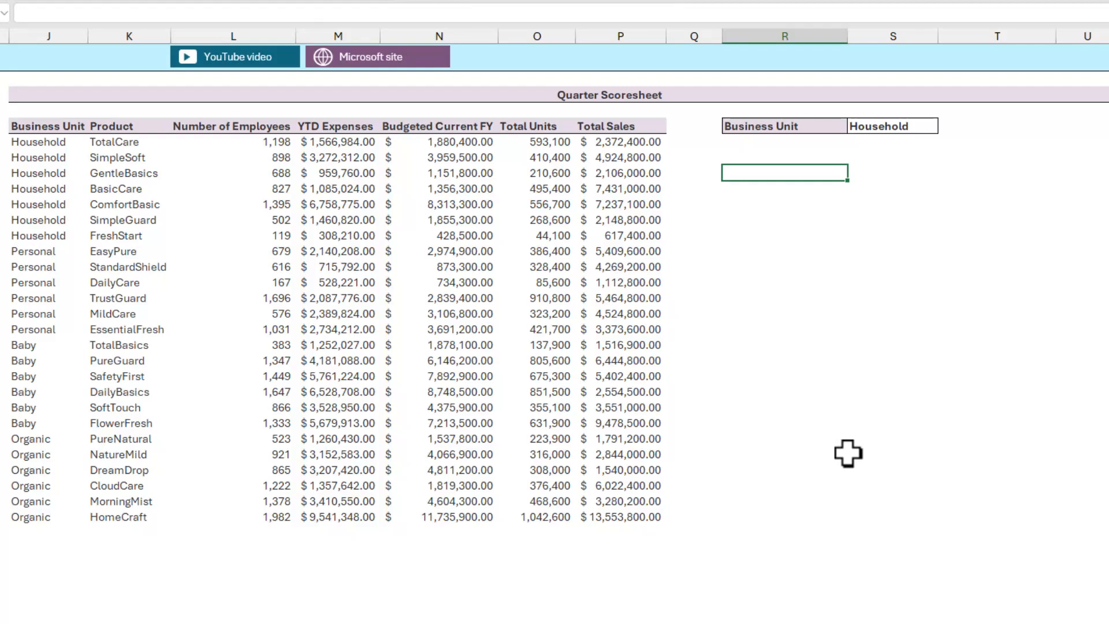
pyautogui.write('=VST')
pyautogui.press('Tab')
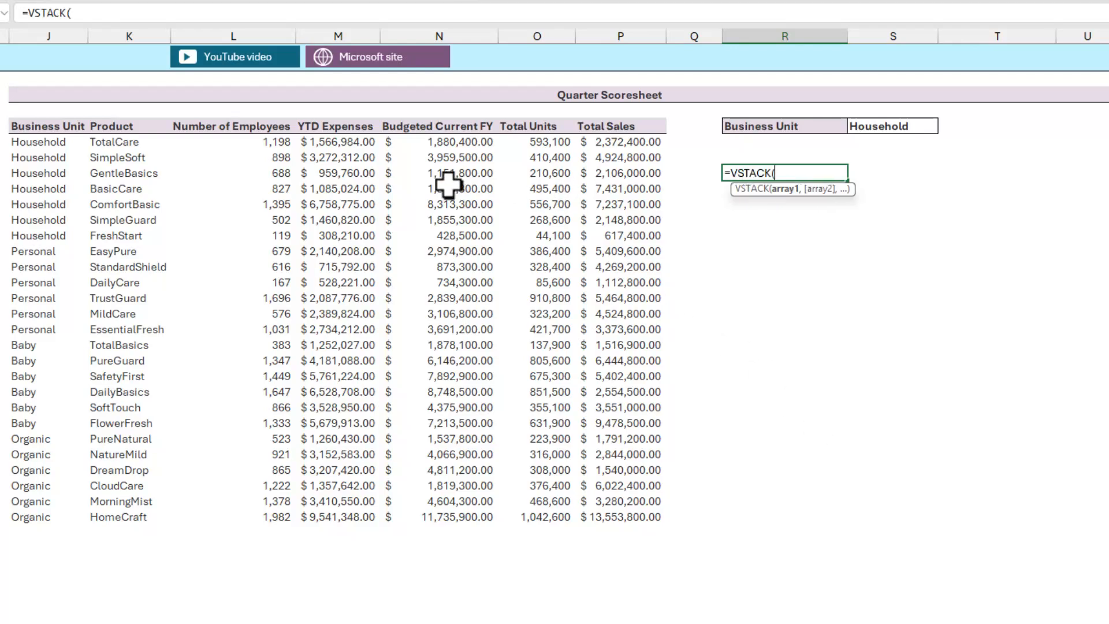
pyautogui.moveTo(252, 126); pyautogui.dragTo(682, 132)
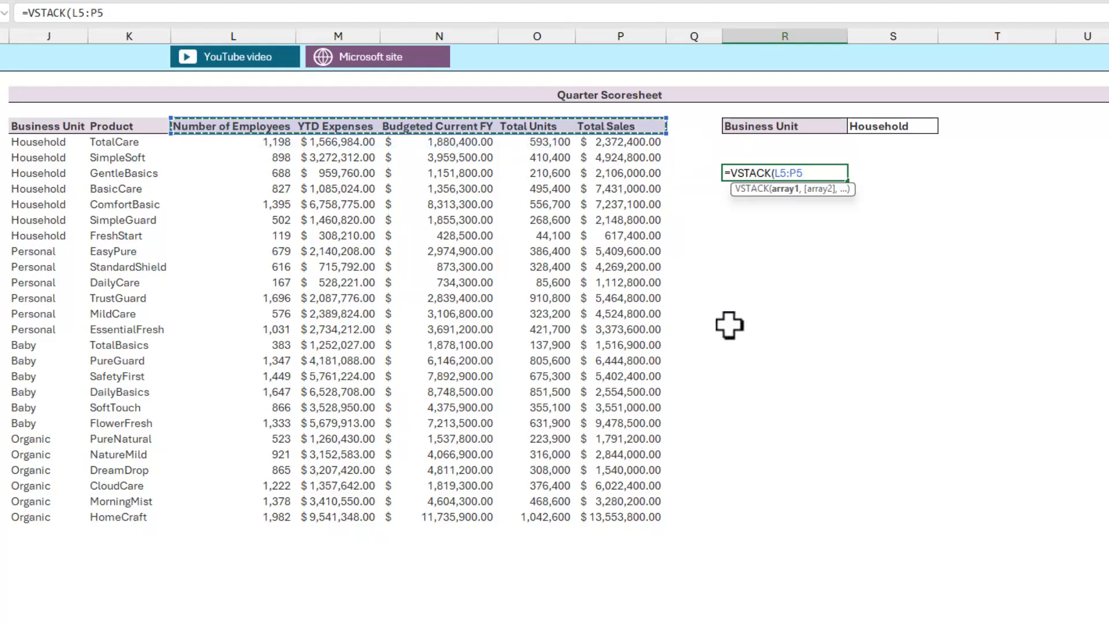
pyautogui.write(',')
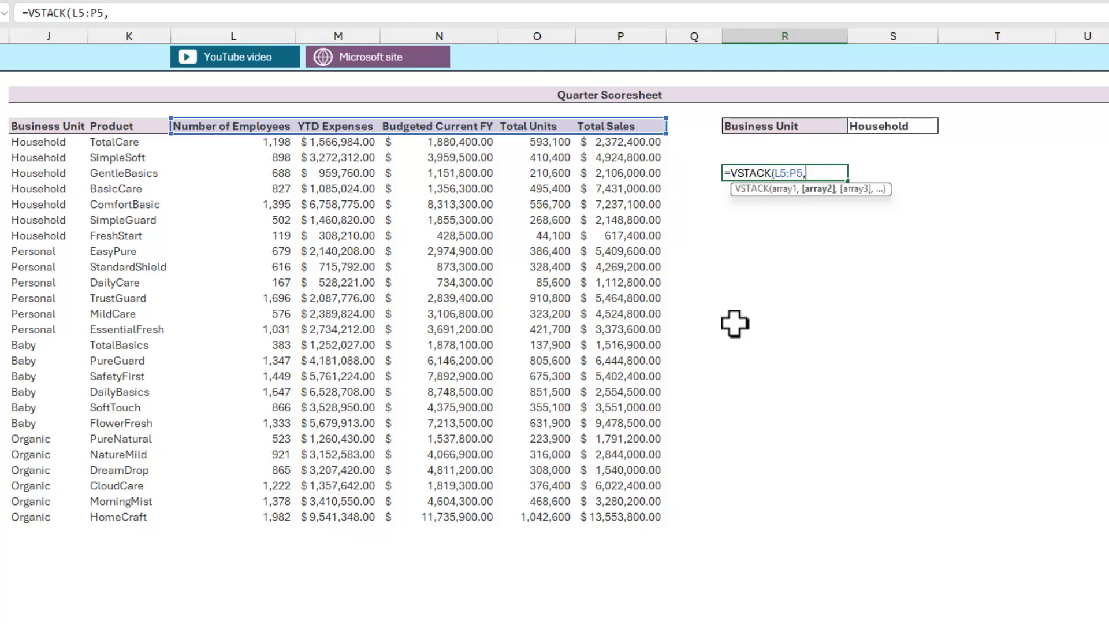
# Add BYCOL as VSTACK's second array, with a nested FILTER on the figures in L6:P30.
pyautogui.write('by')
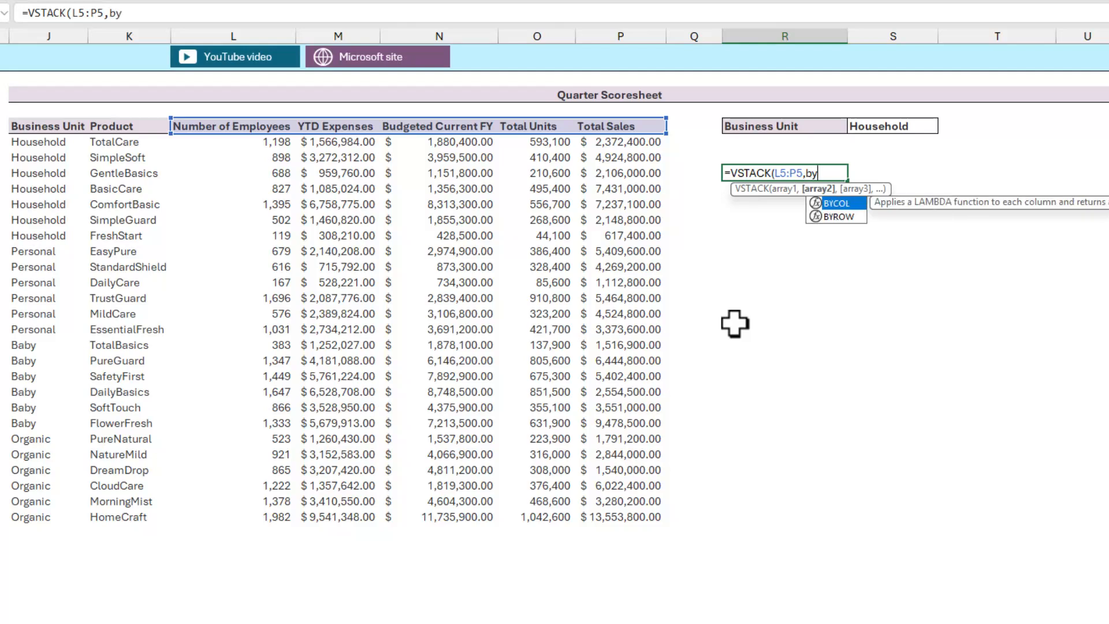
pyautogui.write('col')
pyautogui.press('Tab')
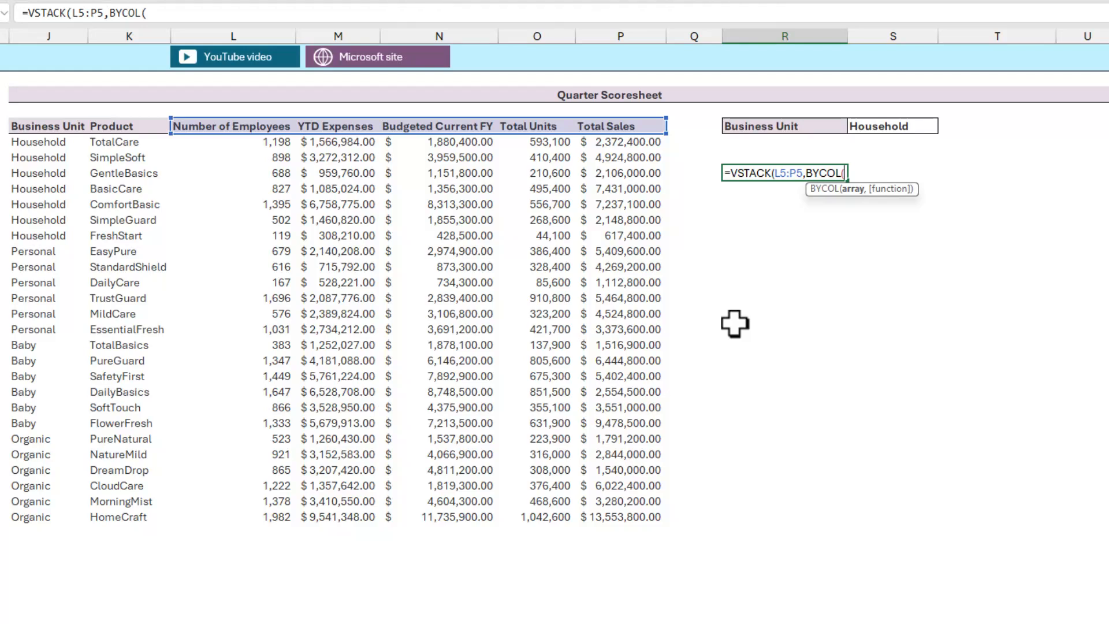
pyautogui.write('filt')
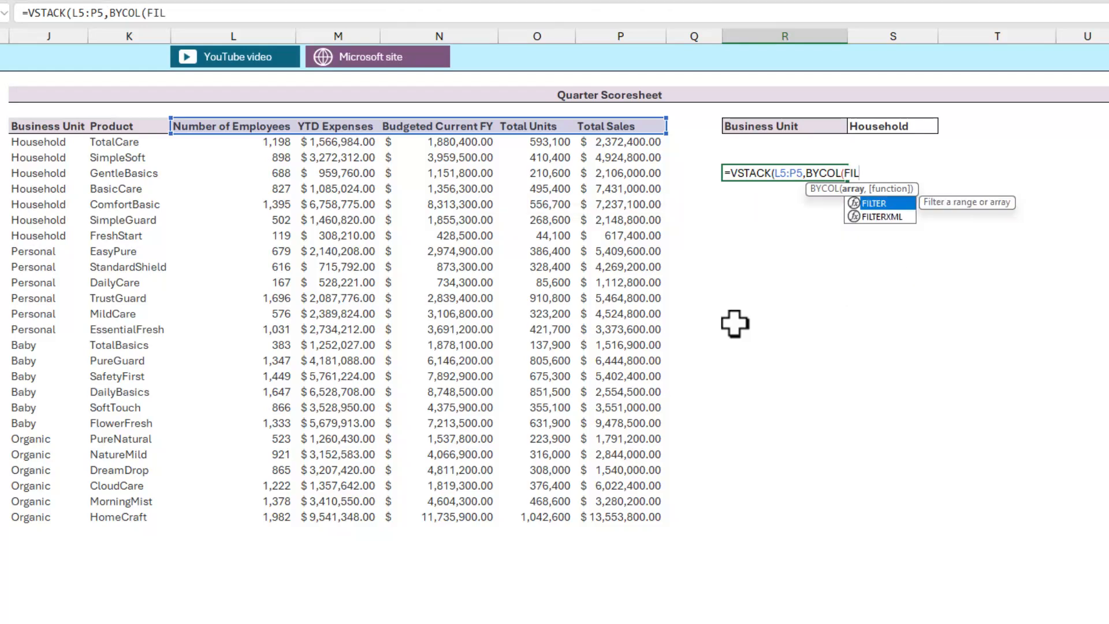
pyautogui.press('Tab')
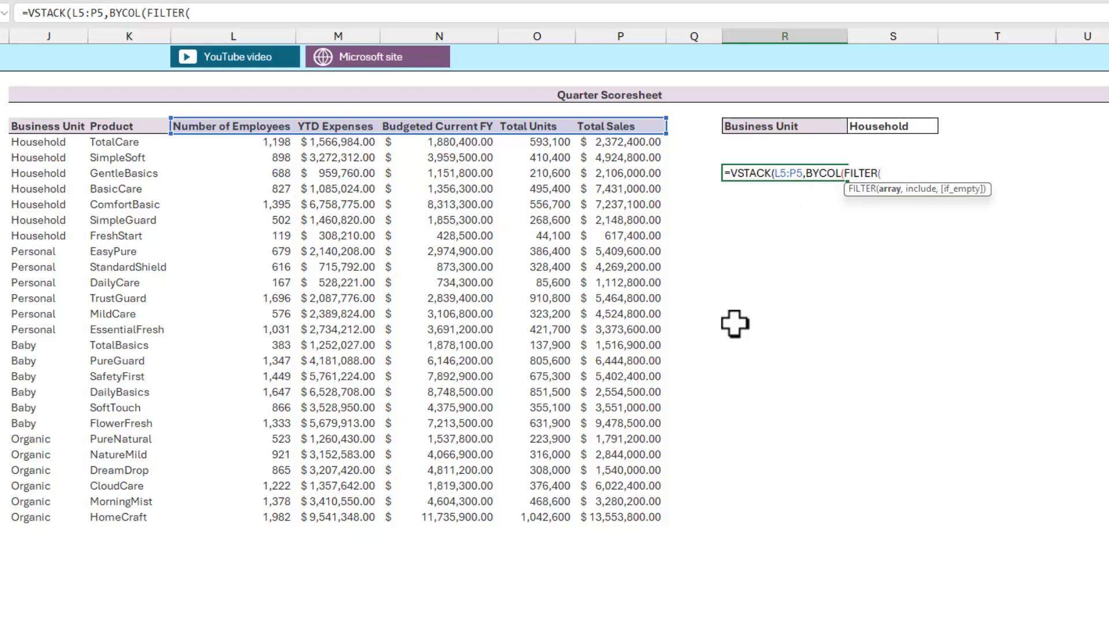
pyautogui.moveTo(269, 144); pyautogui.dragTo(646, 522)
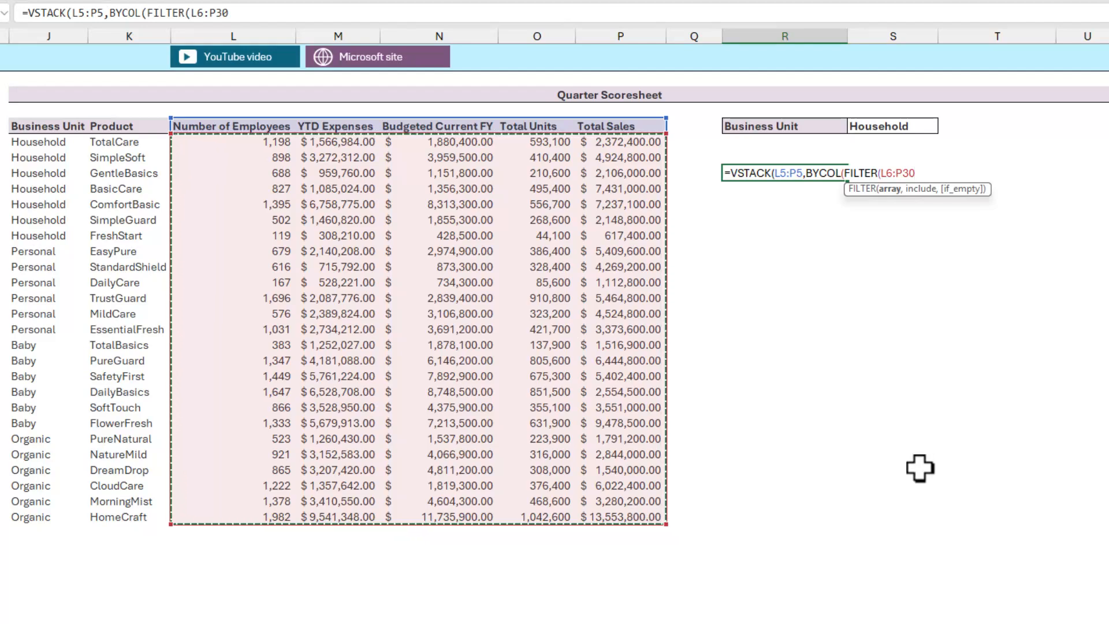
pyautogui.write(',')
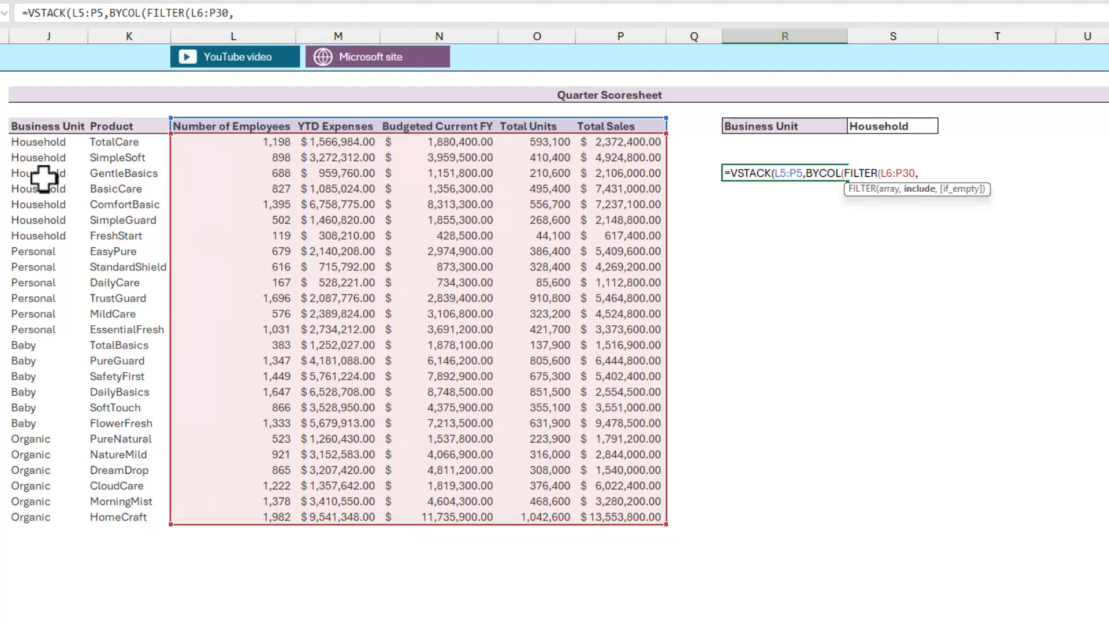
# Set FILTER's include condition to J6:J30=S5 and close the FILTER function.
pyautogui.moveTo(40, 142); pyautogui.dragTo(39, 522)
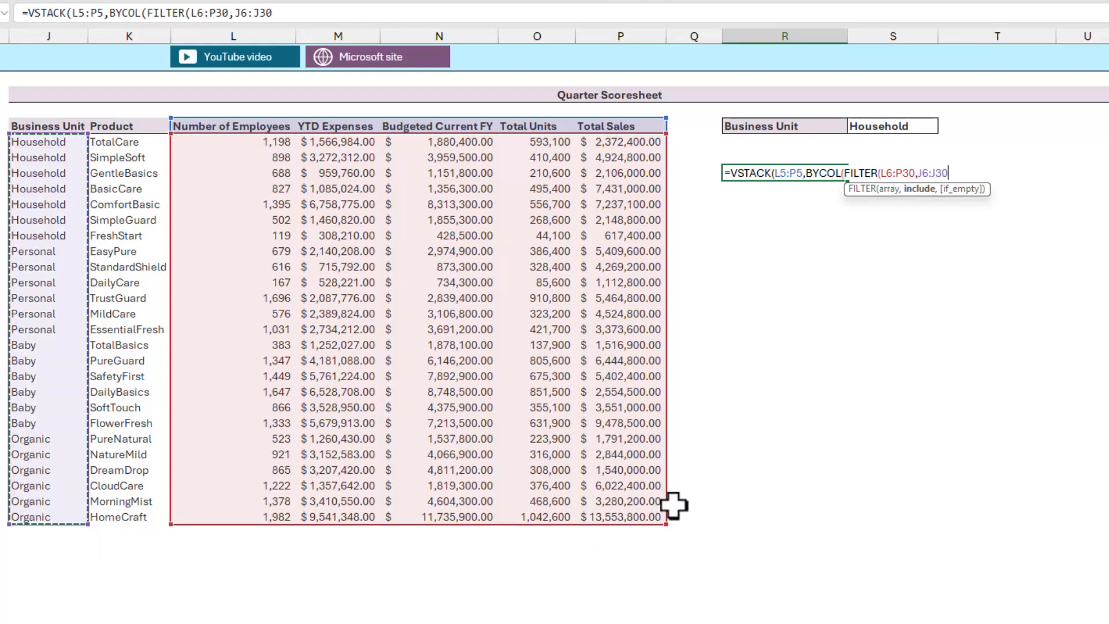
pyautogui.write('=')
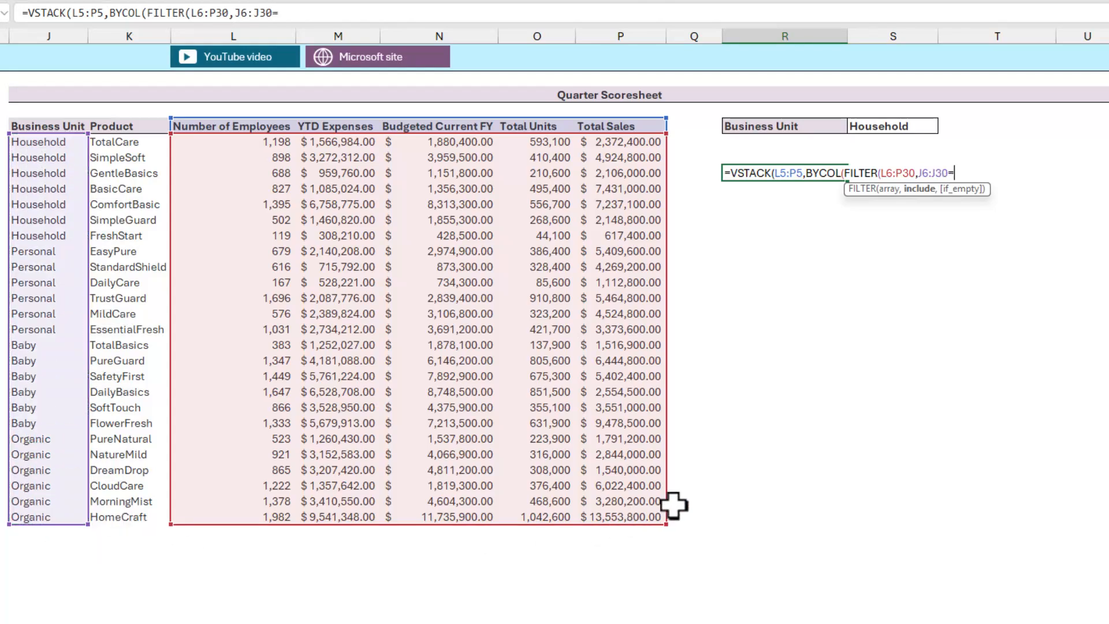
pyautogui.click(888, 125)
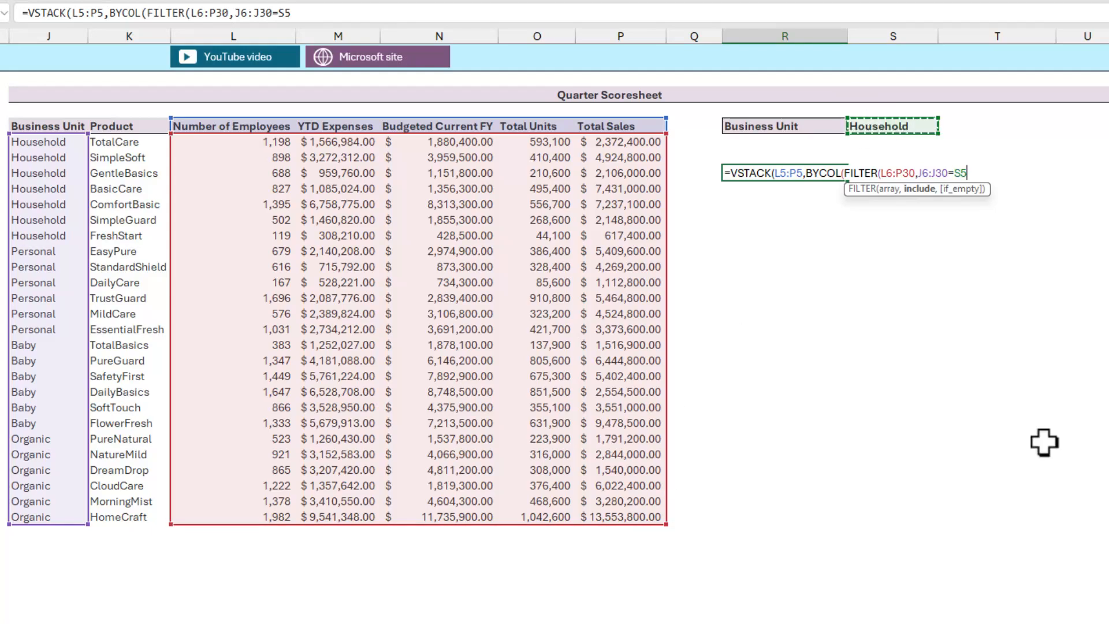
pyautogui.write(')')
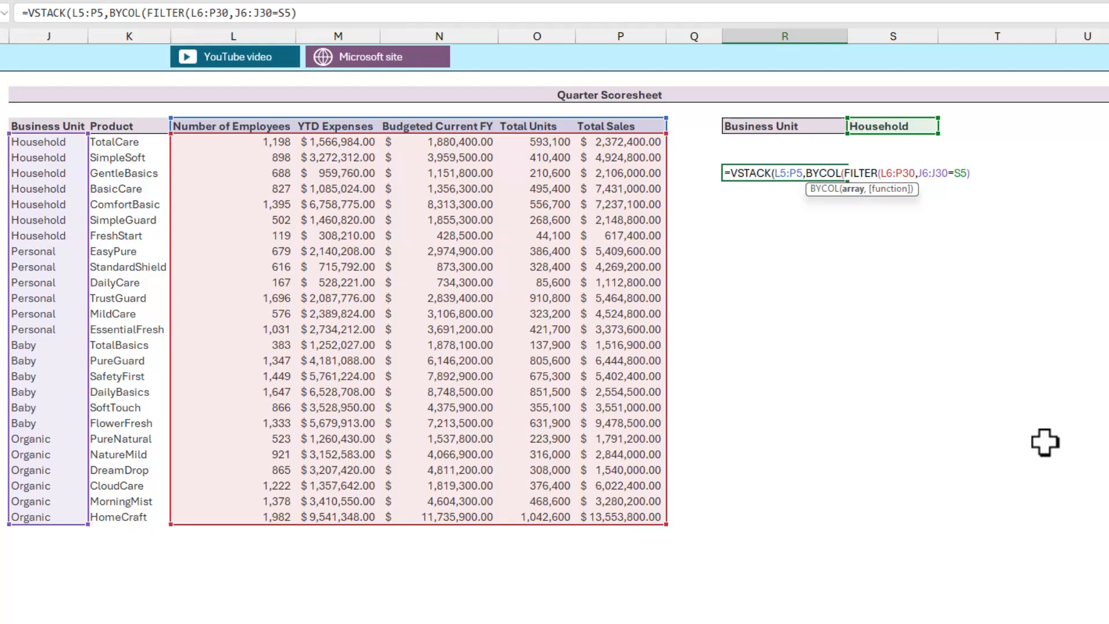
# Set BYCOL's function to SUM and complete the VSTACK formula in R8.
pyautogui.write(',')
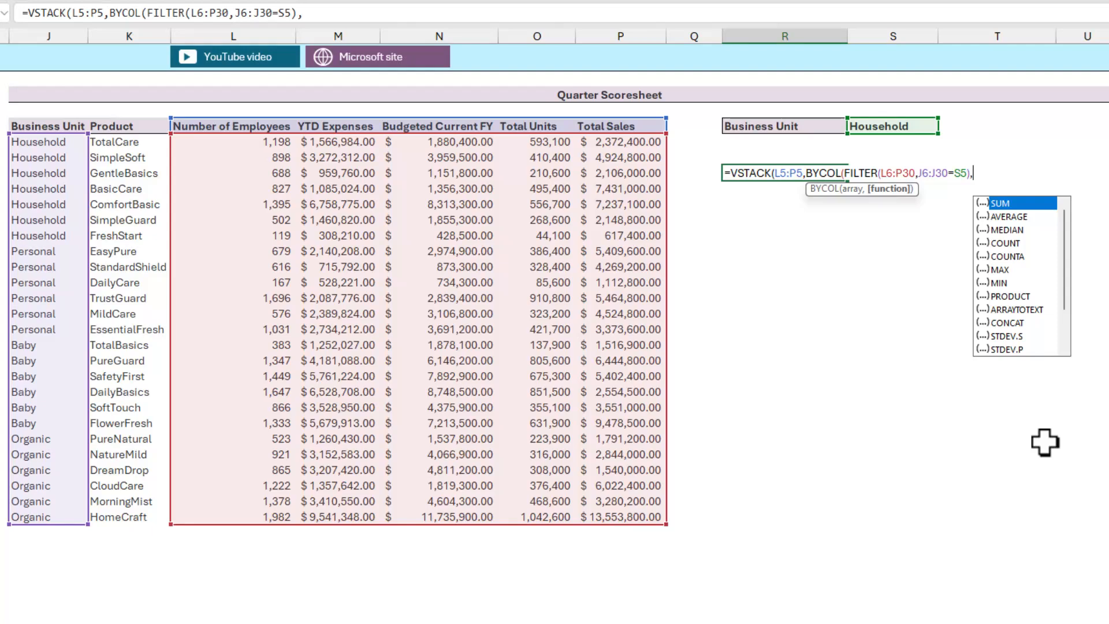
pyautogui.press('Tab')
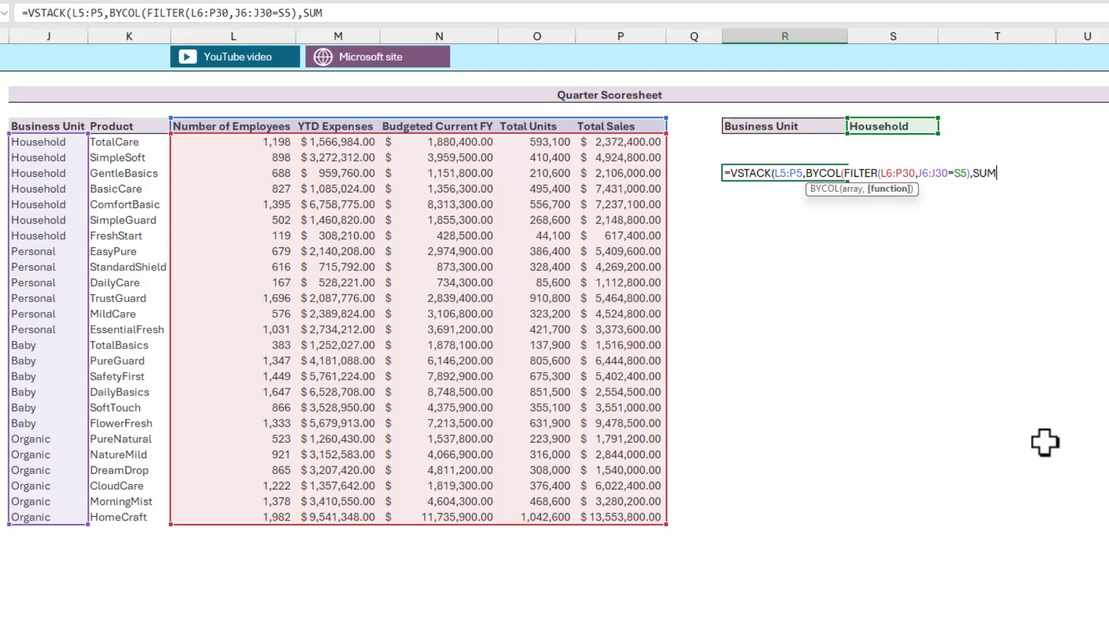
pyautogui.write(')')
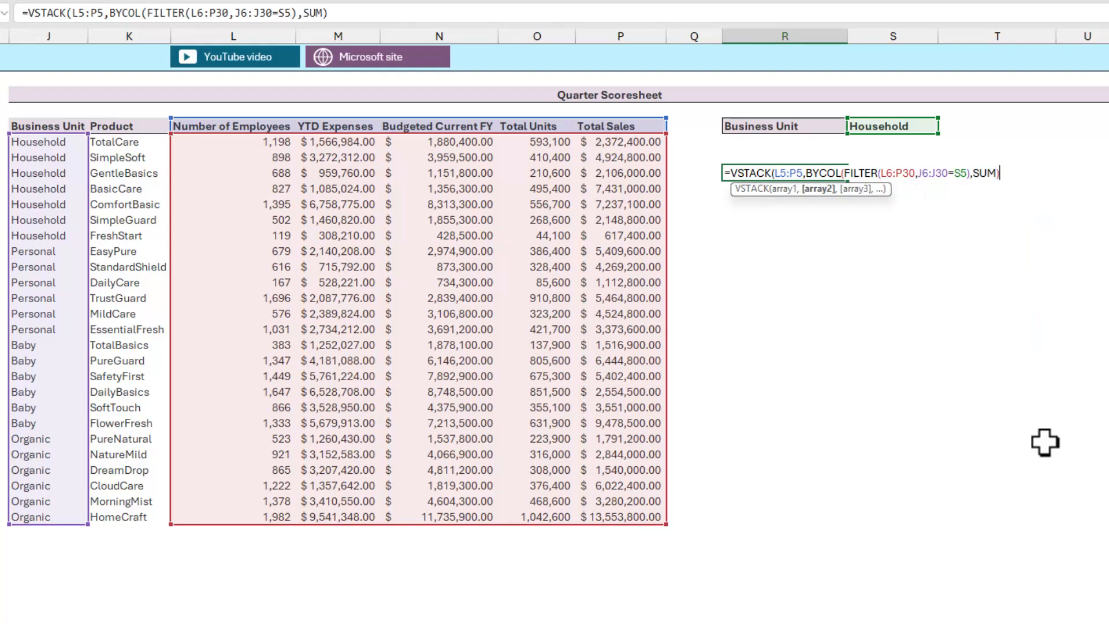
pyautogui.write(')')
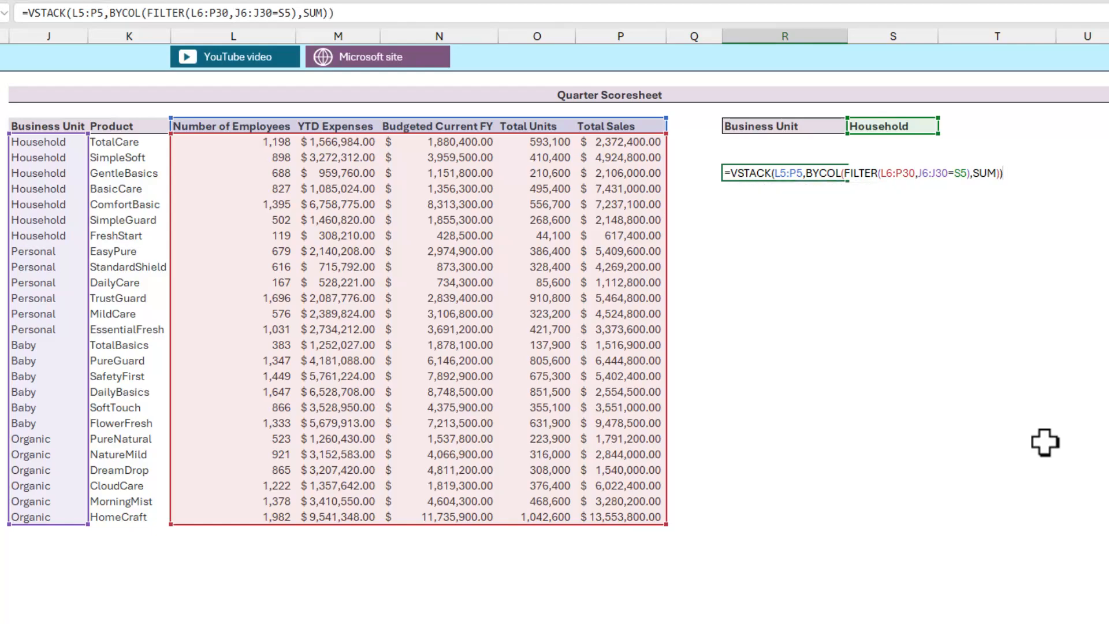
pyautogui.press('Return')
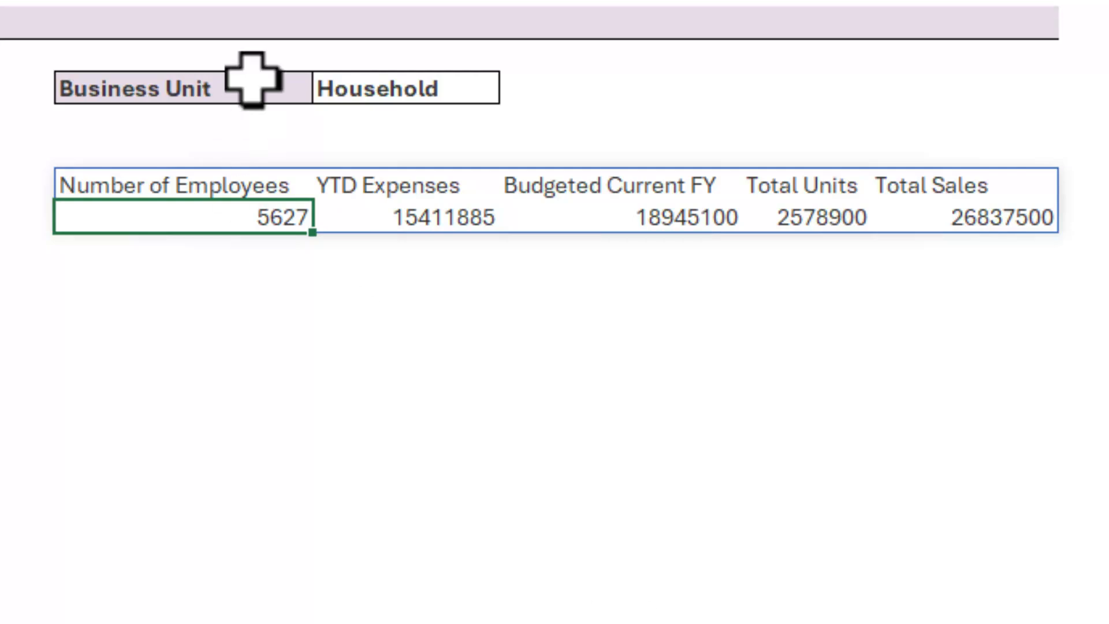
# Test the column summary by setting the Business Unit in S5 to Baby.
pyautogui.click(451, 92)
pyautogui.click(513, 89)
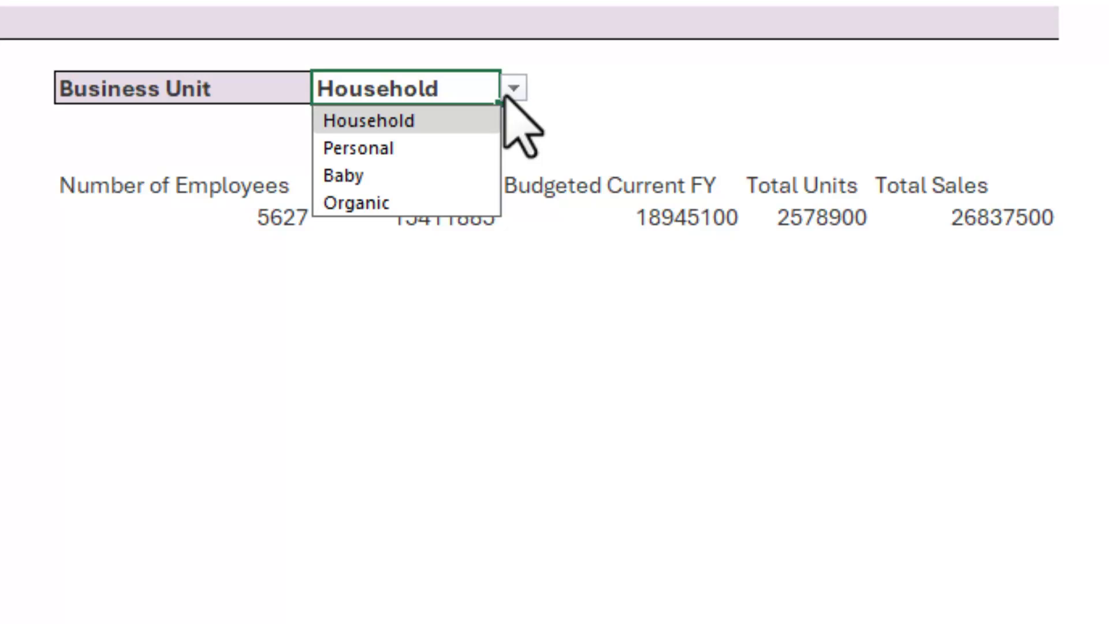
pyautogui.click(446, 176)
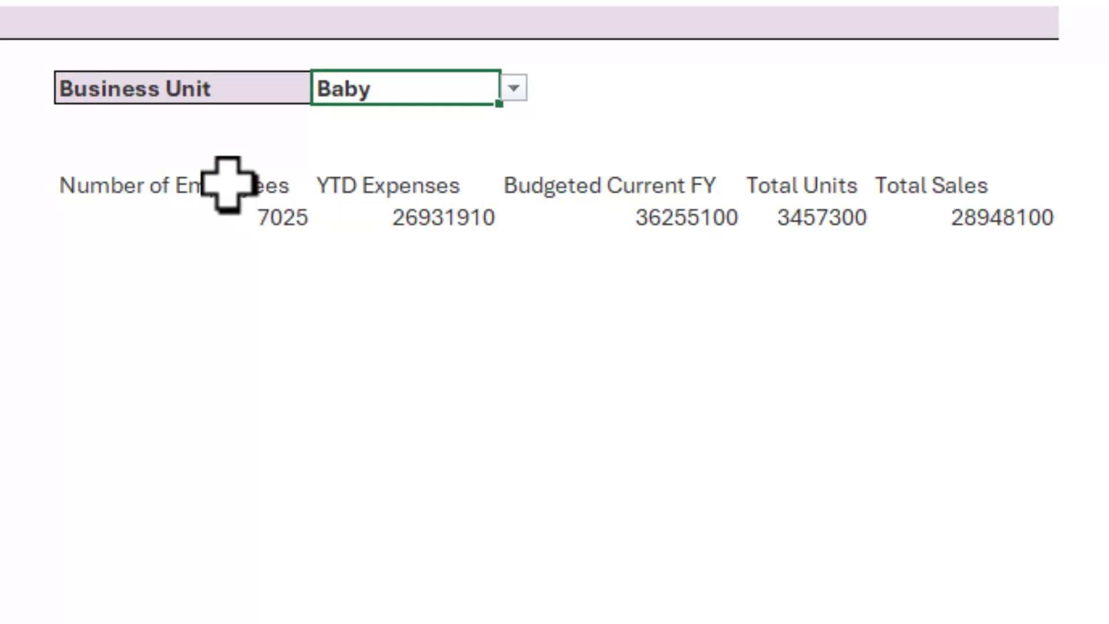
# Wrap the VSTACK formula in R8 in TRANSPOSE to lay out the summary vertically.
pyautogui.click(227, 183)
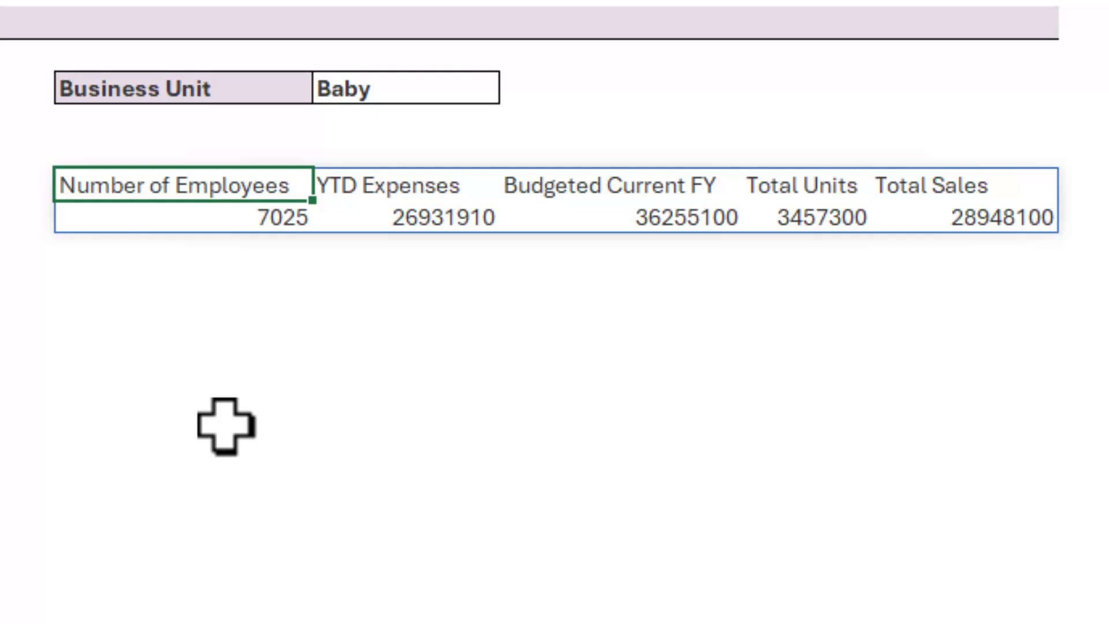
pyautogui.click(305, 186)
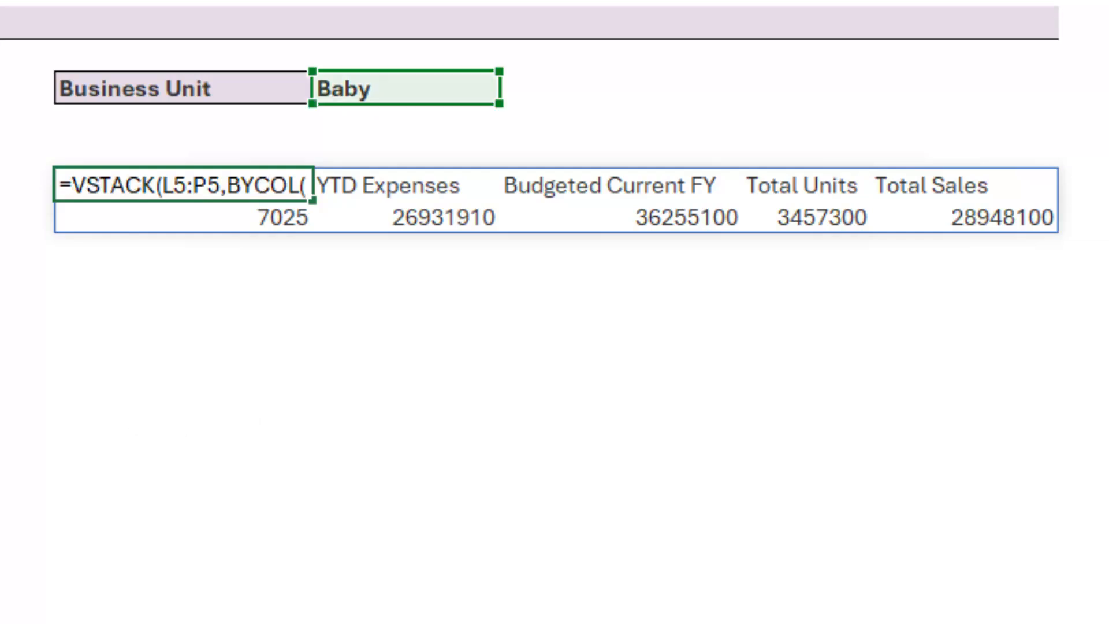
pyautogui.write('TRANSPOSE(VSTACK(')
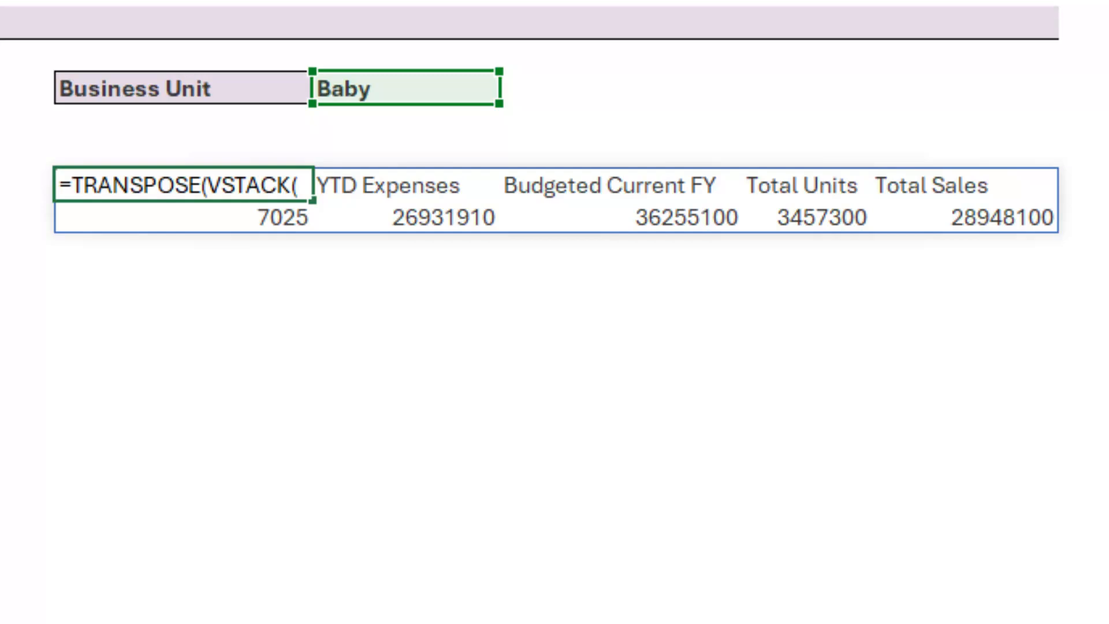
pyautogui.press('End')
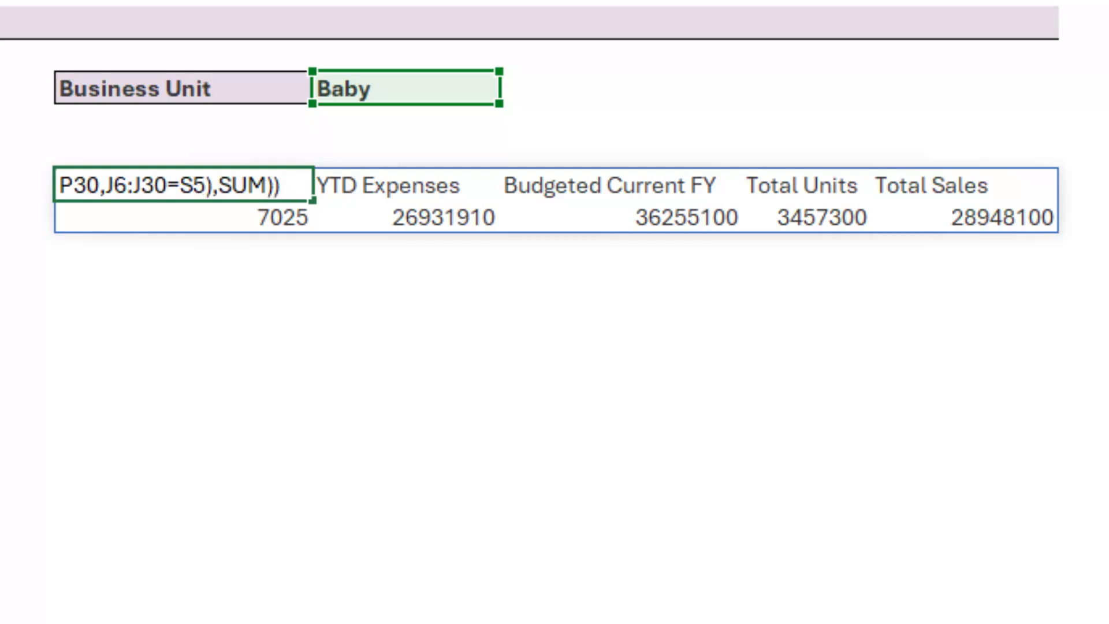
pyautogui.write(')')
pyautogui.press('Return')
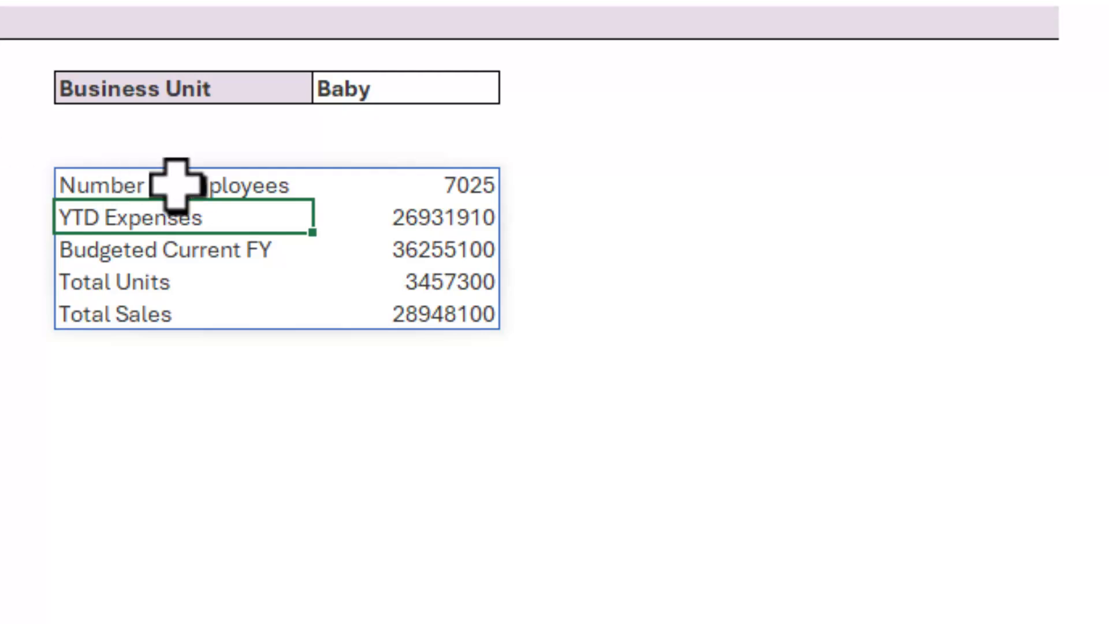
# Format the Number of Employees total in S8 with a thousands separator and no decimals.
pyautogui.click(451, 191)
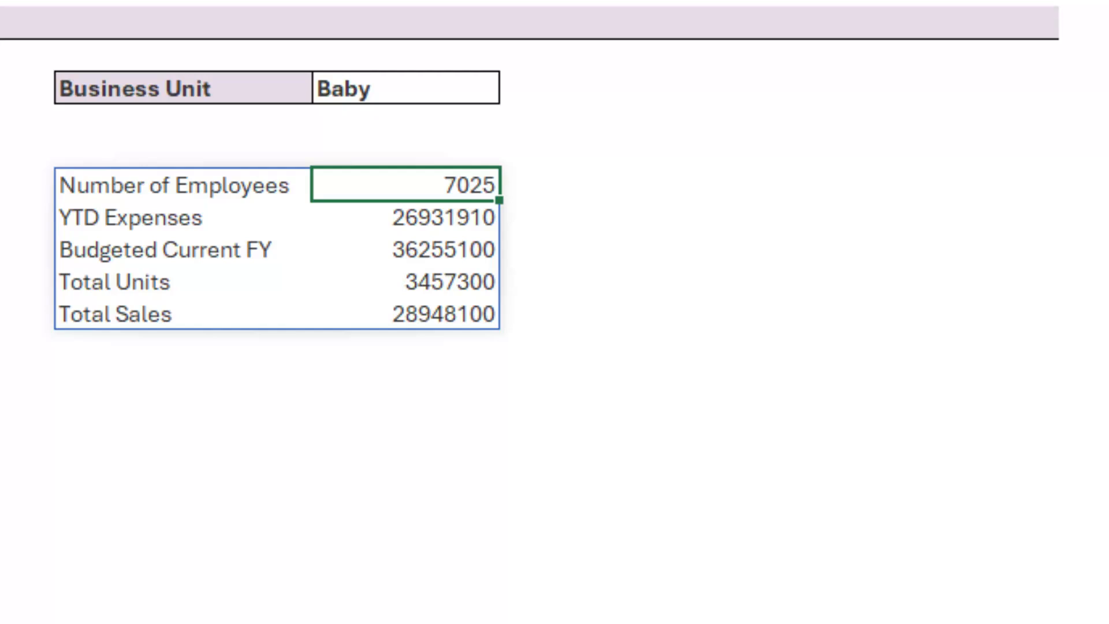
pyautogui.hotkey('alt', 'h')
pyautogui.press('k')
pyautogui.hotkey('alt', 'h')
pyautogui.press('9')
pyautogui.hotkey('alt', 'h')
pyautogui.press('9')
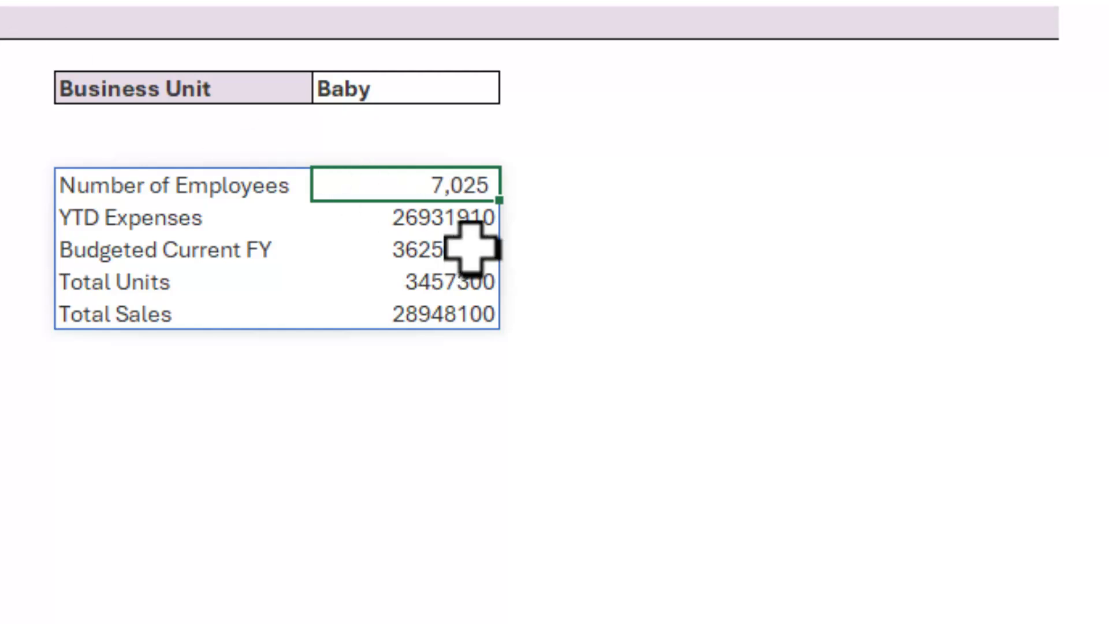
# Apply the dollar accounting format with two decimals to the YTD Expenses and Budgeted Current FY totals in S9:S10.
pyautogui.moveTo(491, 222); pyautogui.dragTo(497, 247)
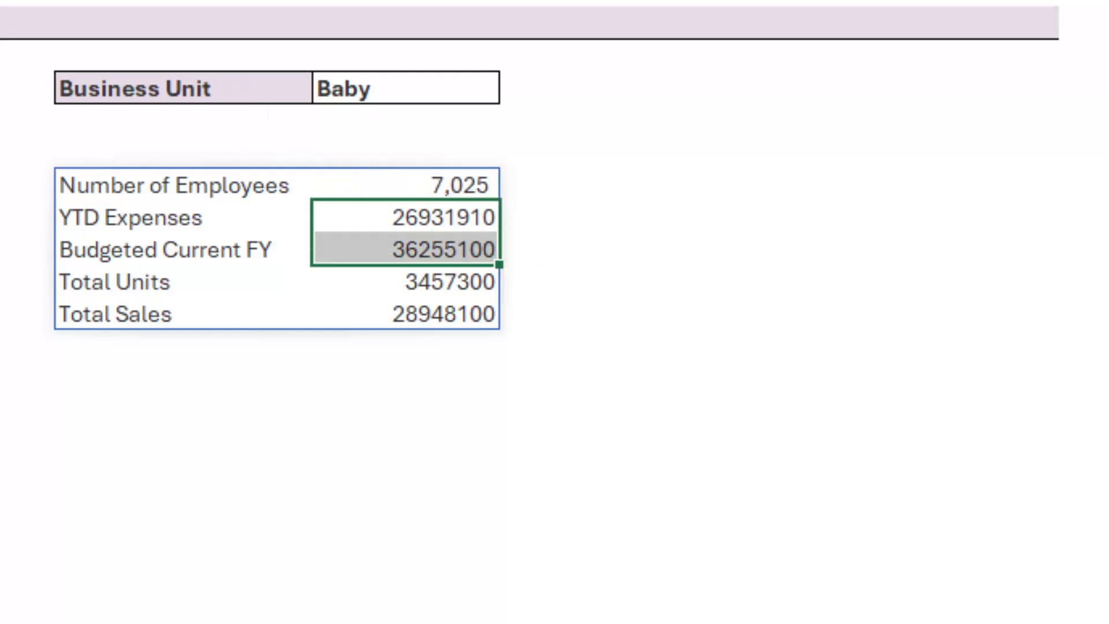
pyautogui.hotkey('alt', 'h')
pyautogui.press('a')
pyautogui.press('n')
pyautogui.press('Return')
# Format the Total Units value in S11 with a thousands separator and no decimals.
pyautogui.click(352, 279)
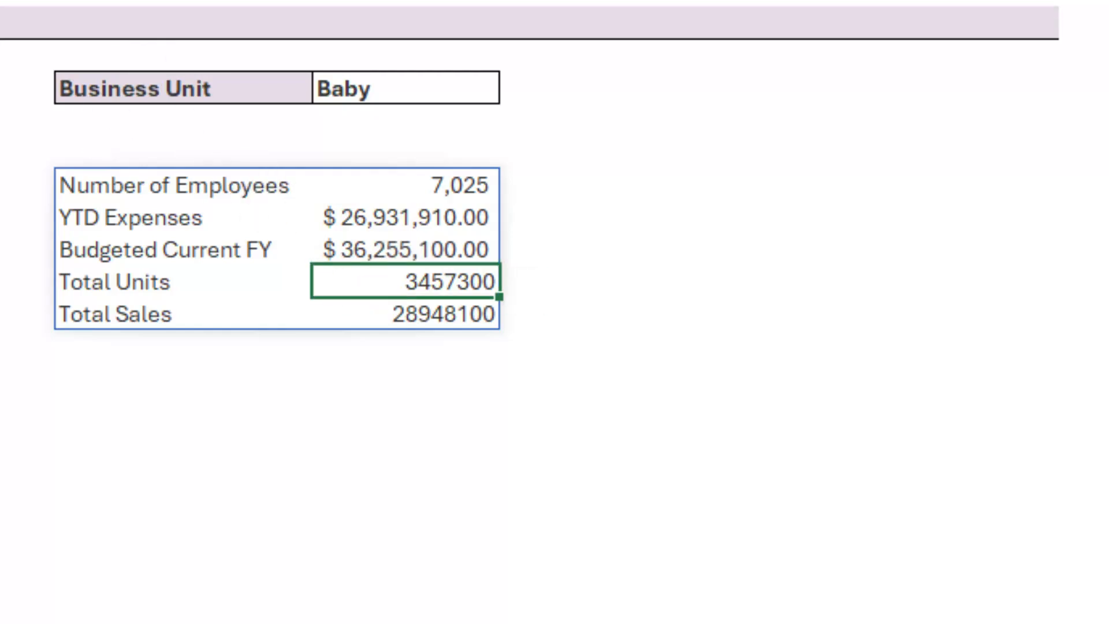
pyautogui.hotkey('alt', 'h')
pyautogui.press('k')
pyautogui.hotkey('alt', 'h')
pyautogui.press('9')
pyautogui.hotkey('alt', 'h')
pyautogui.press('9')
# Apply the dollar accounting format with two decimals to the Total Sales value in S12.
pyautogui.click(397, 323)
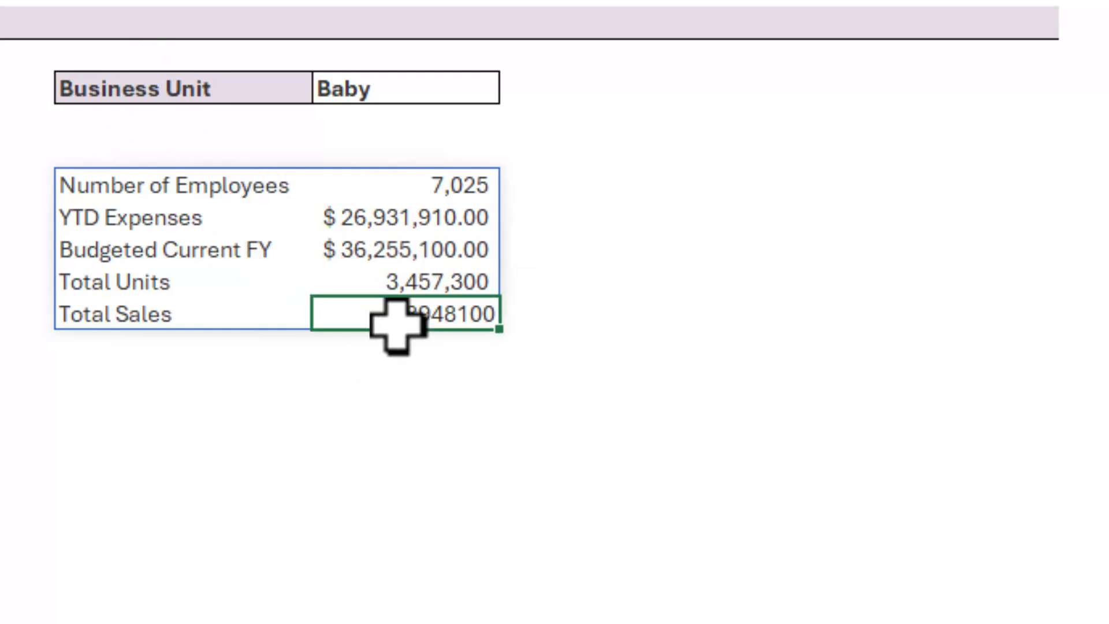
pyautogui.hotkey('alt', 'h')
pyautogui.press('a')
pyautogui.press('n')
pyautogui.press('Return')
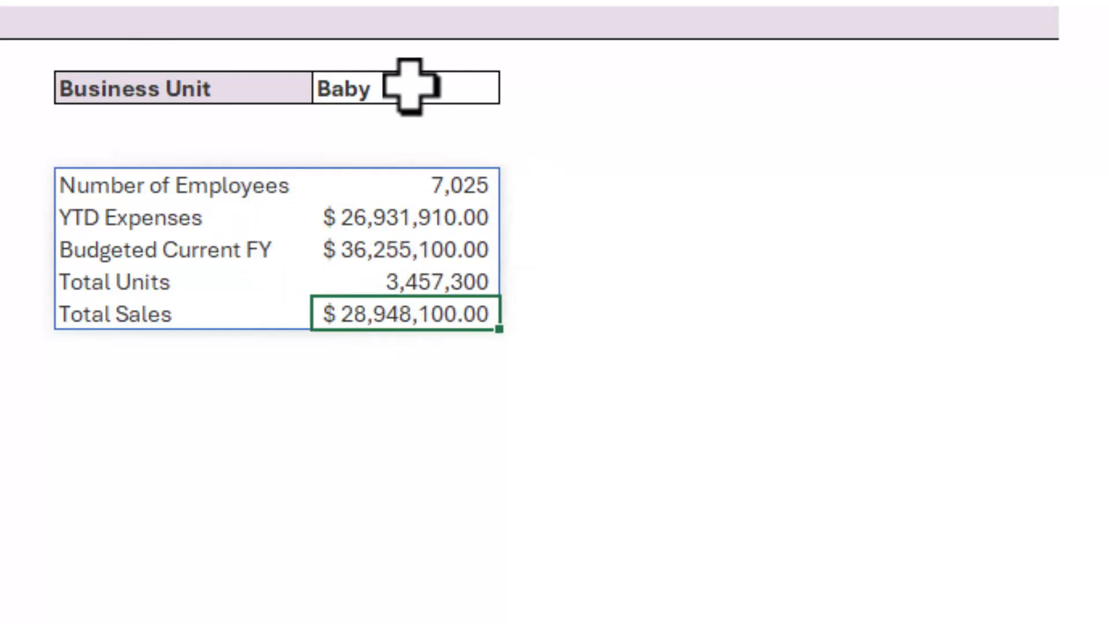
# Test the formatted summary by setting the Business Unit in S5 to Organic and next to Personal.
pyautogui.click(410, 87)
pyautogui.click(513, 90)
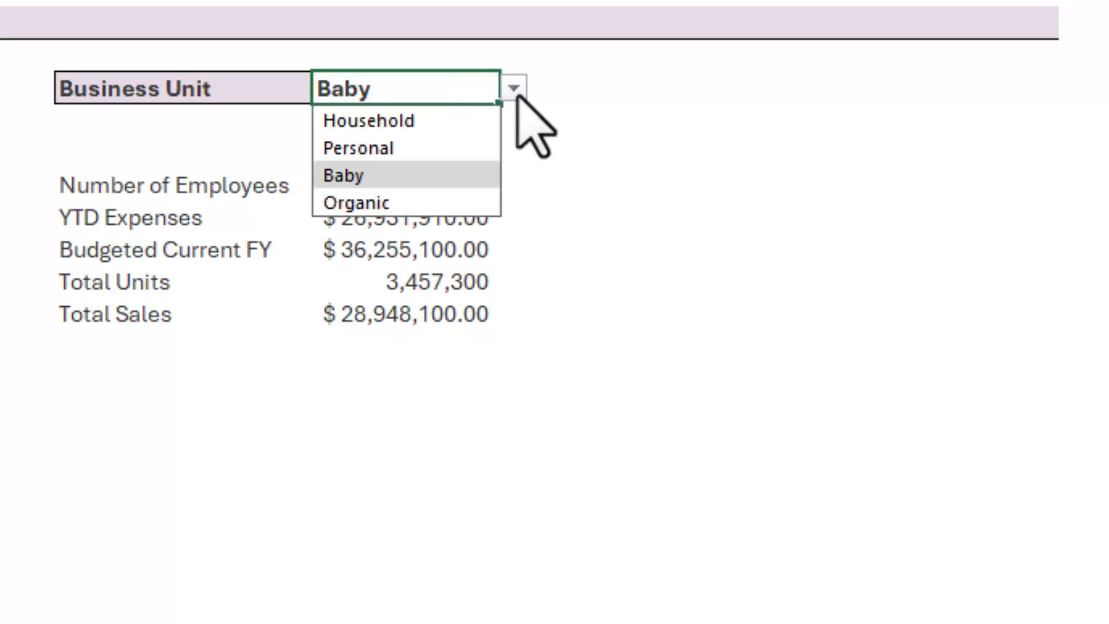
pyautogui.click(422, 205)
pyautogui.click(515, 93)
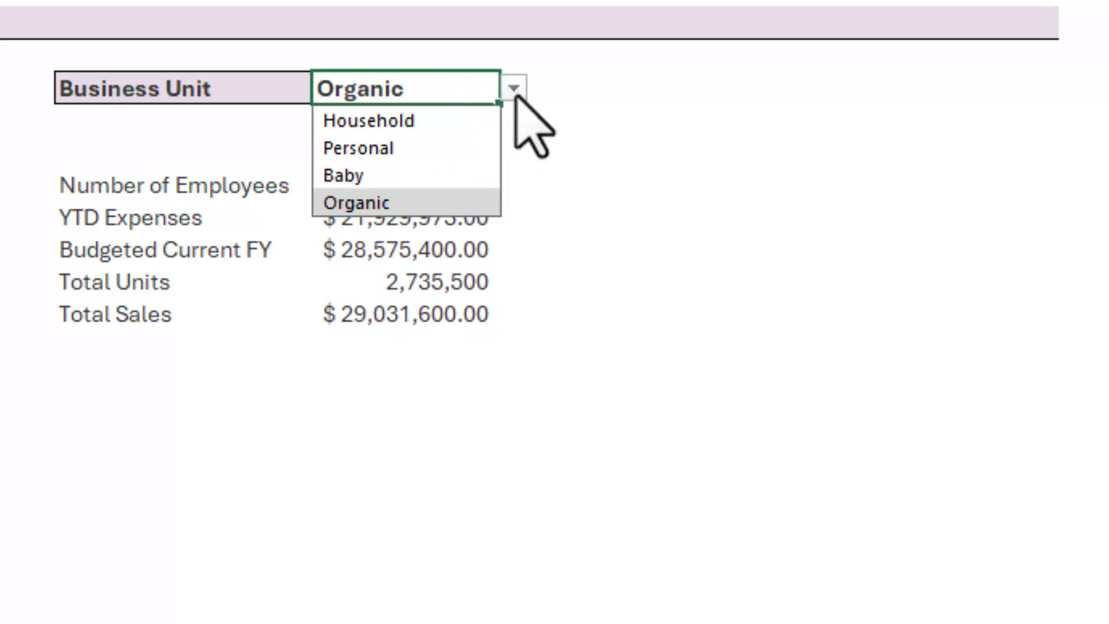
pyautogui.click(408, 148)
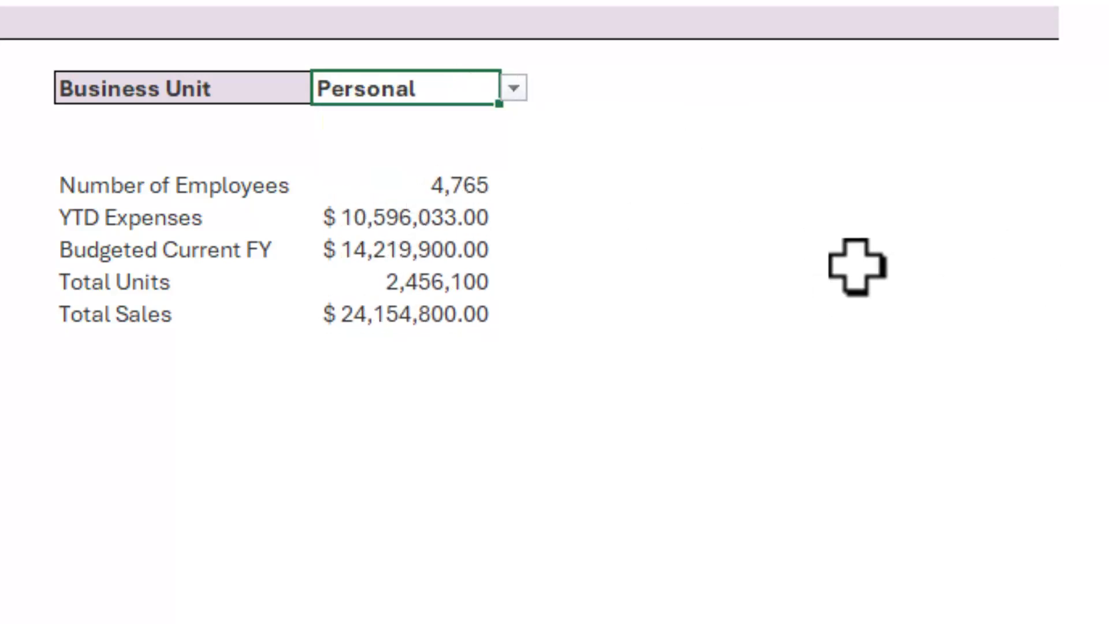